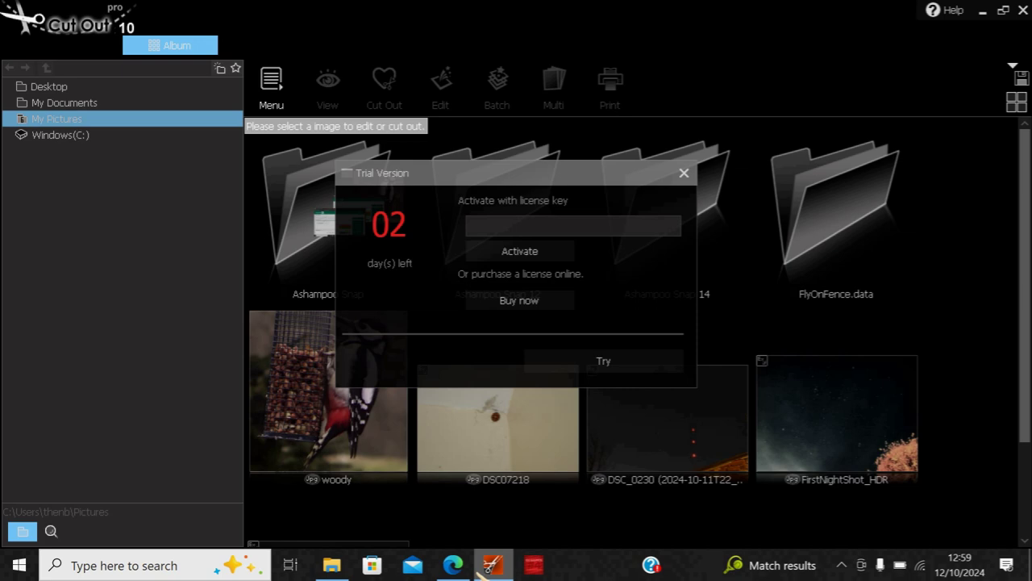
- Switch to the CutOut 11 professional product page in Microsoft Edge
click(451, 565)
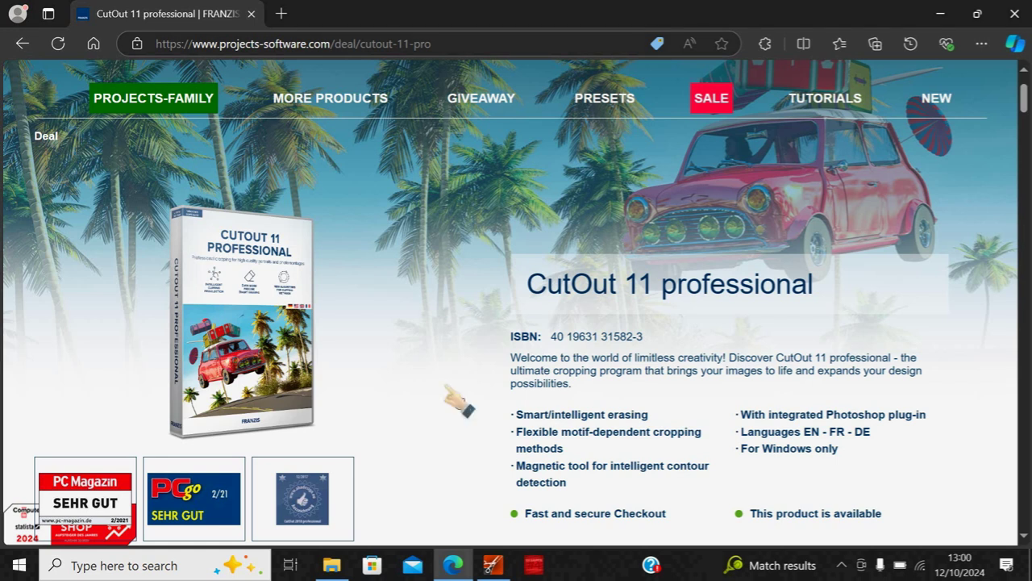
- Read down the CutOut 11 professional page past price, features, video workshops and tutorial topics
scroll(458, 401, down, 3)
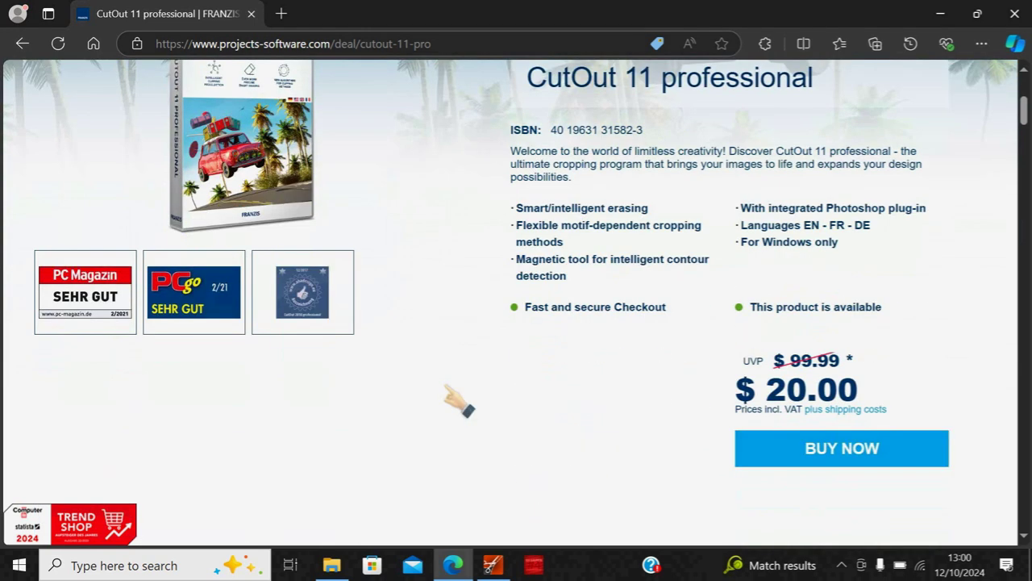
scroll(458, 401, down, 1)
scroll(458, 401, down, 2)
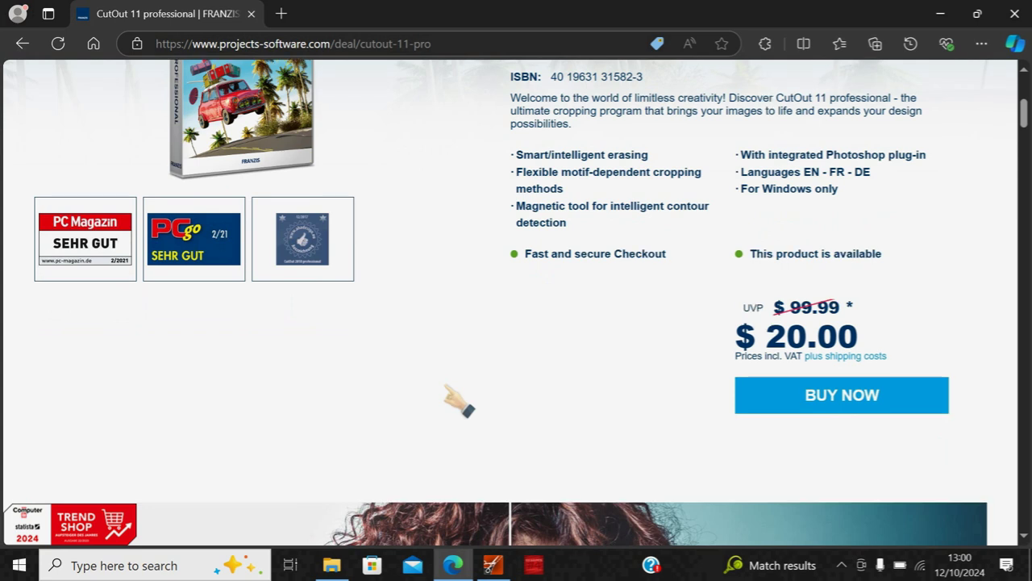
scroll(458, 401, down, 2)
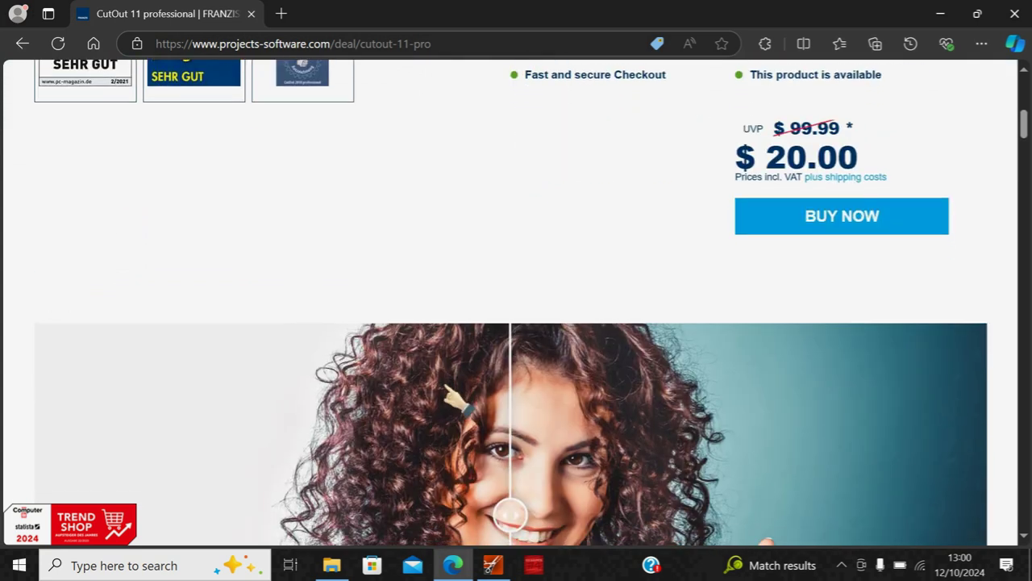
scroll(456, 399, down, 5)
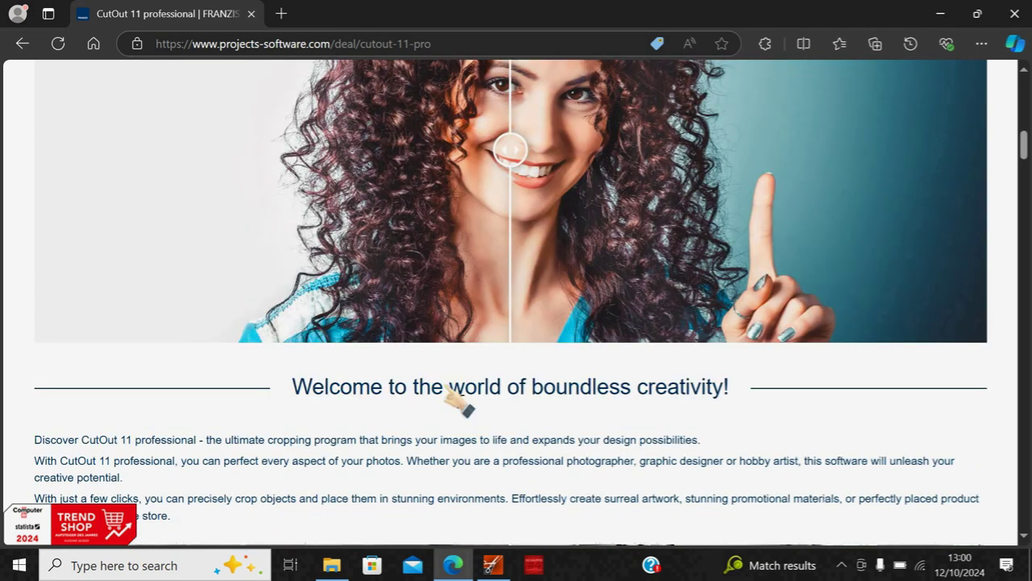
scroll(459, 401, down, 3)
scroll(456, 398, down, 2)
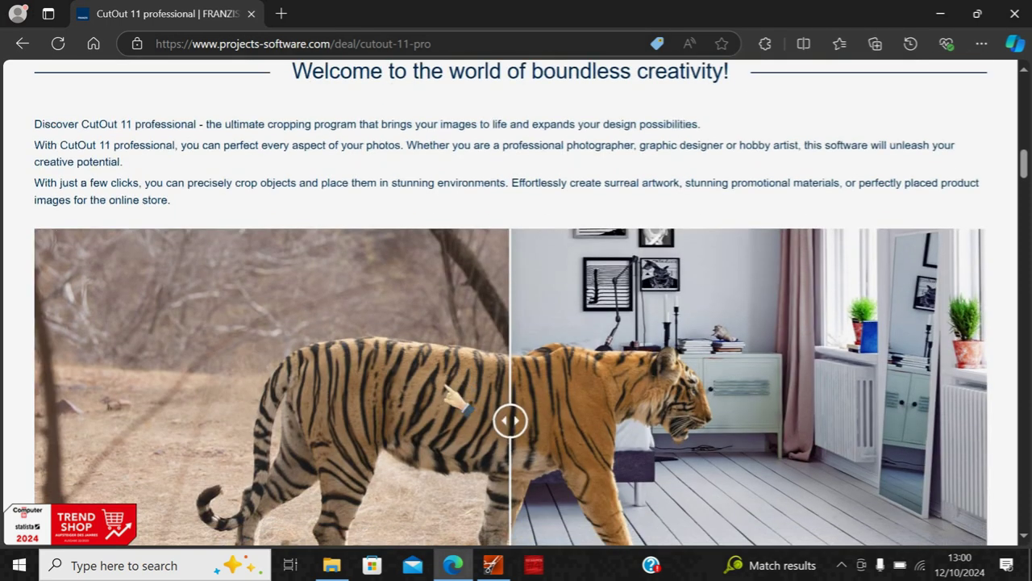
scroll(454, 398, down, 4)
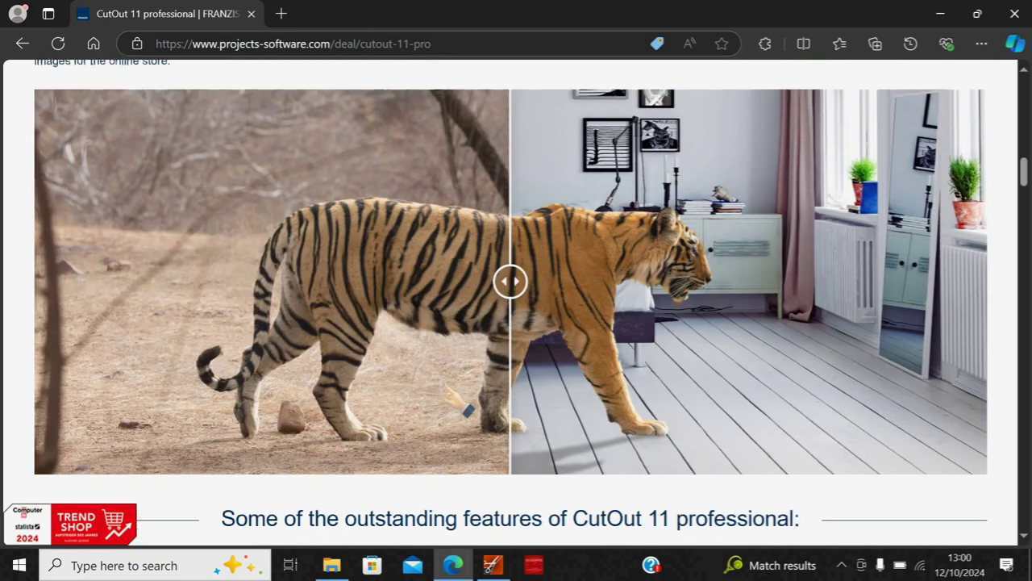
scroll(456, 400, down, 1)
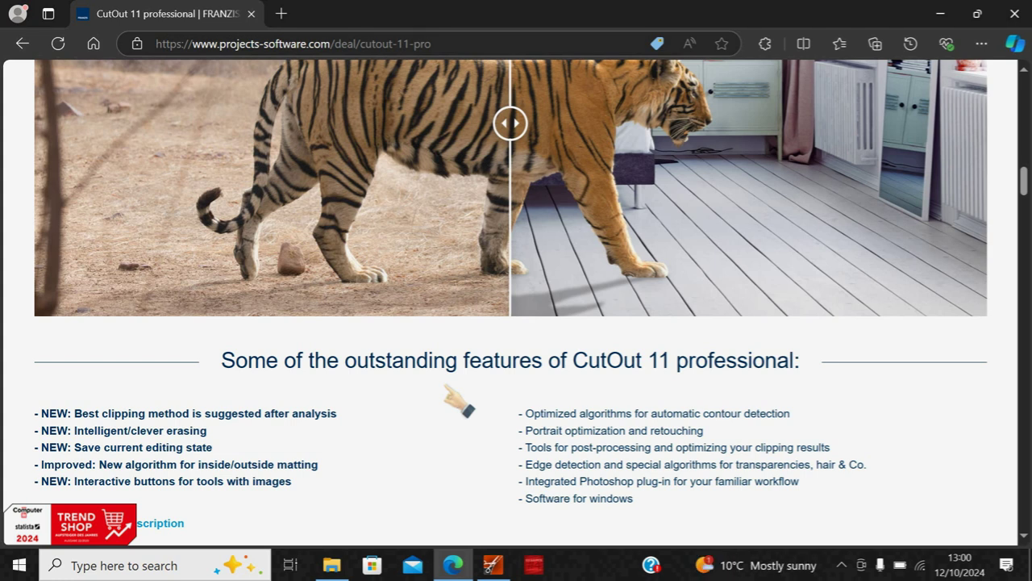
scroll(460, 401, down, 1)
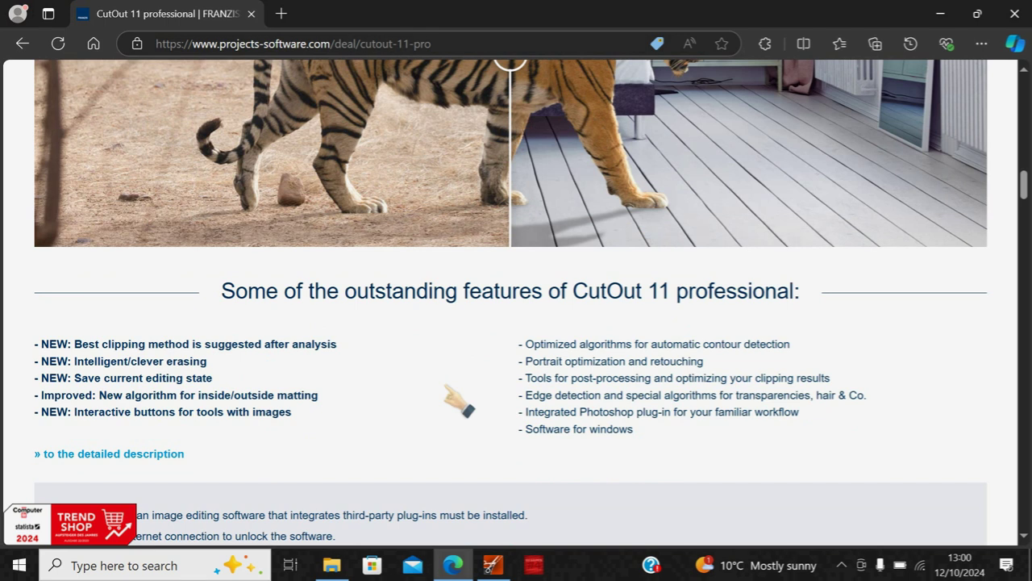
scroll(458, 400, down, 5)
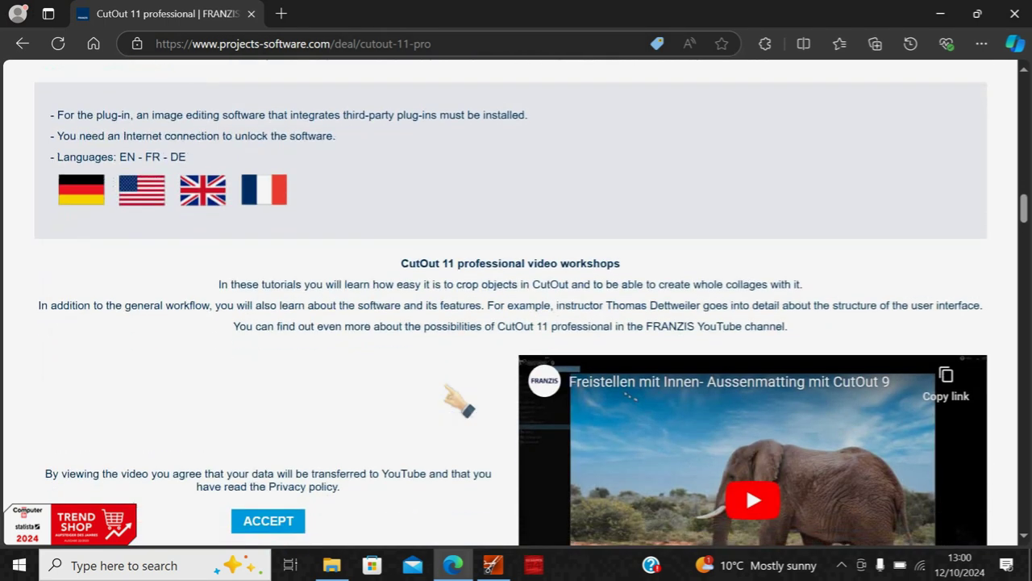
scroll(458, 401, down, 1)
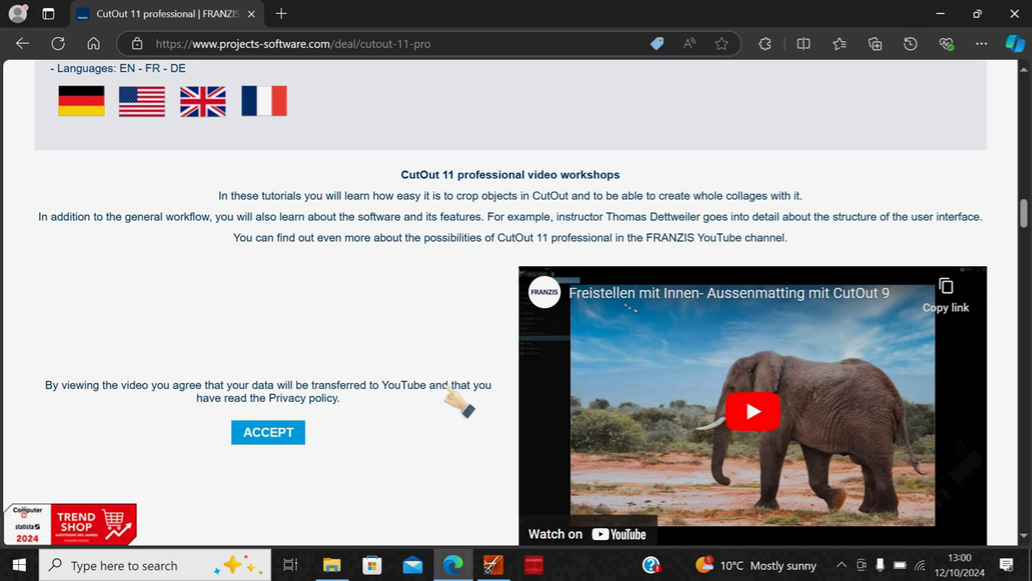
scroll(373, 452, down, 4)
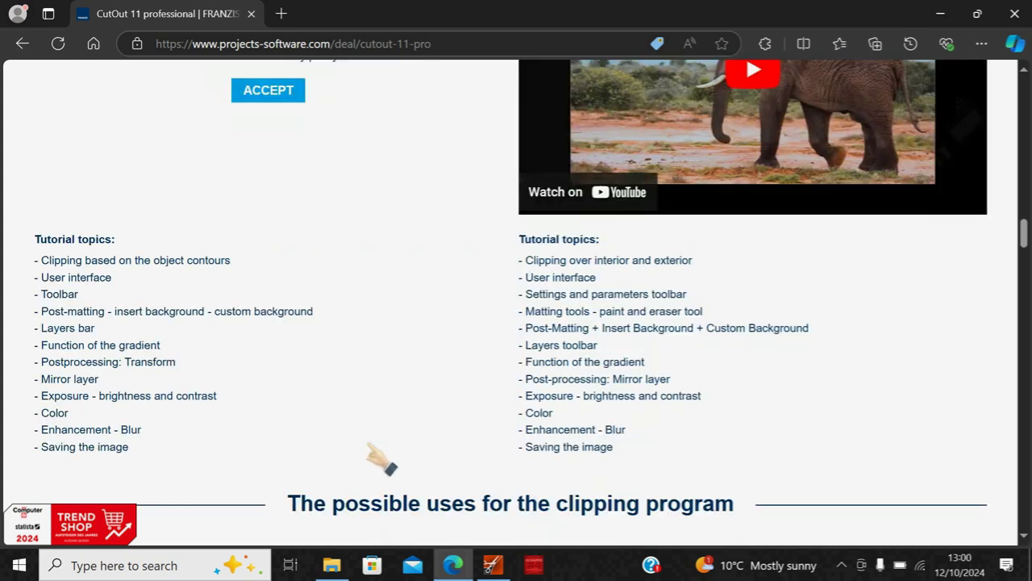
scroll(373, 452, down, 1)
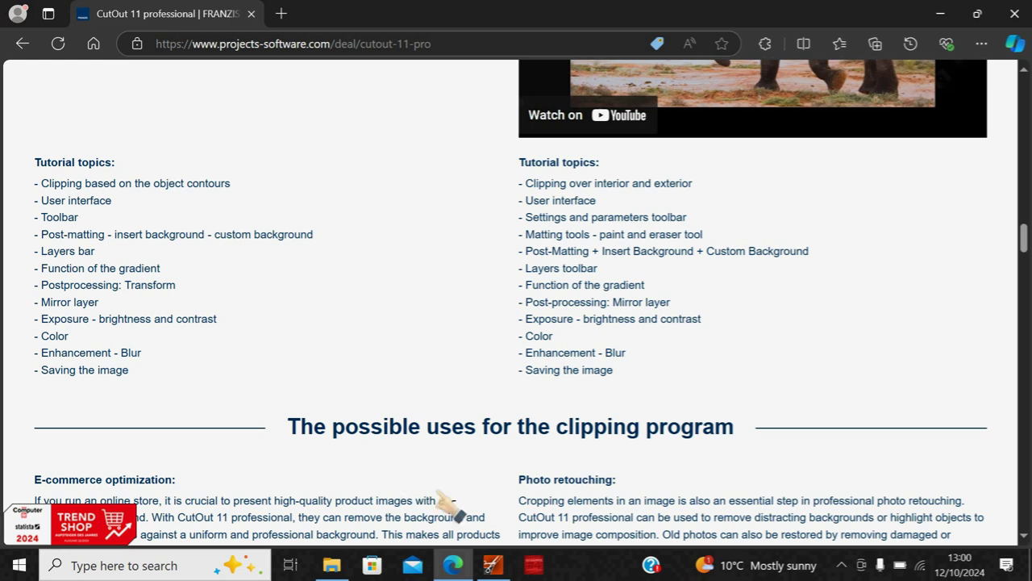
- Return to CutOut 10 Pro, continue the trial, and expand My Pictures and Windows(C:)
click(492, 564)
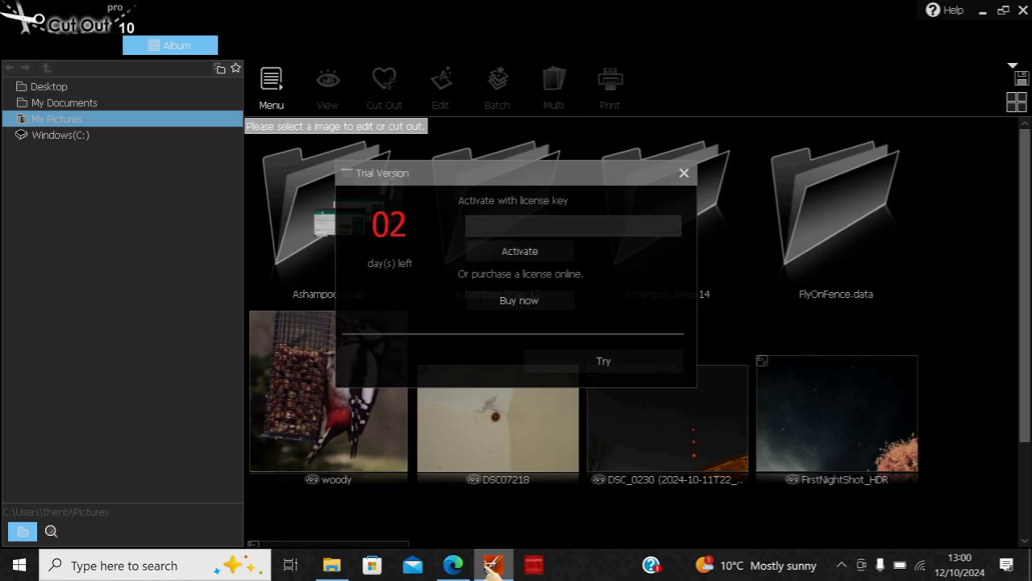
click(492, 565)
click(492, 564)
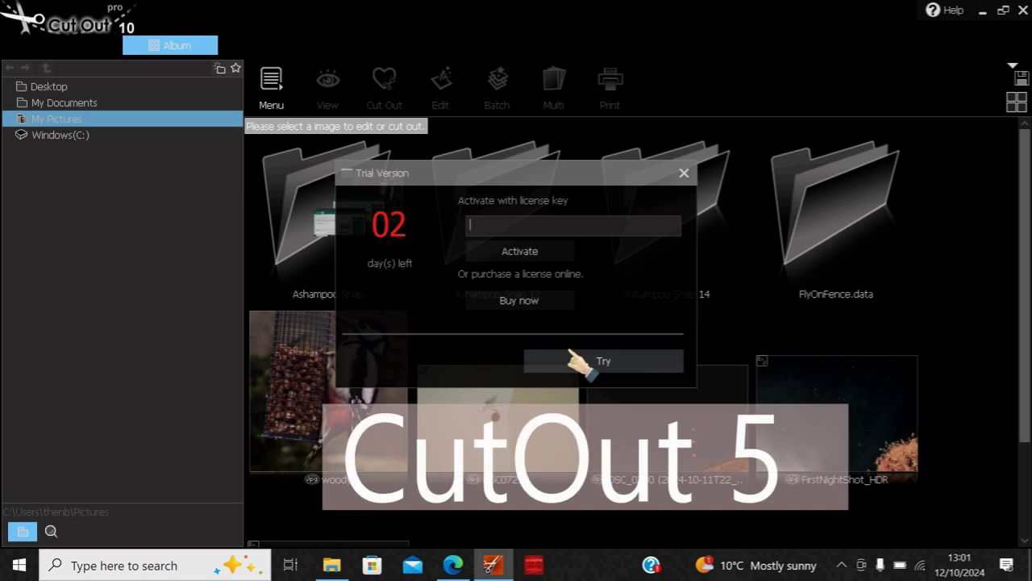
click(569, 353)
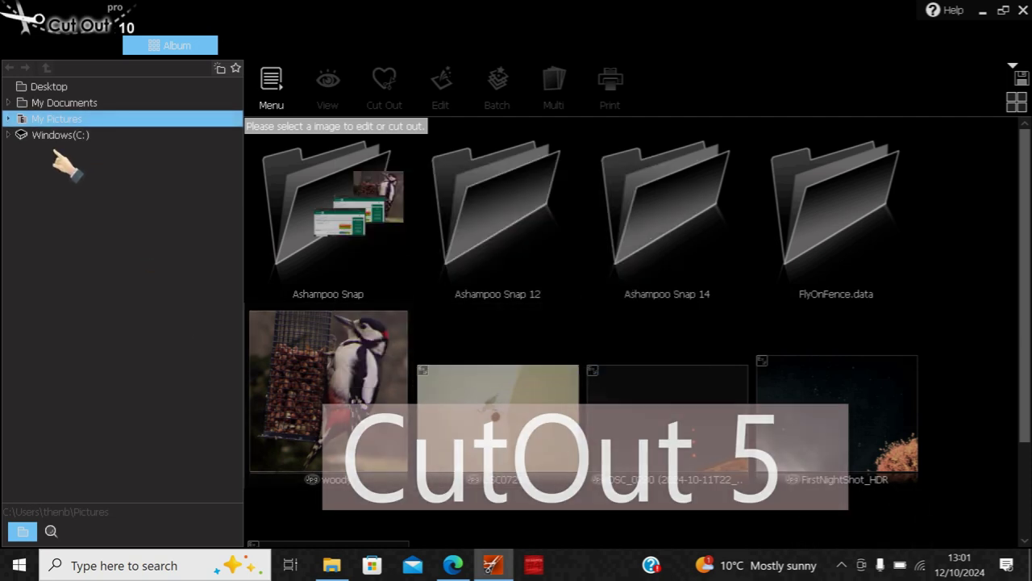
click(8, 118)
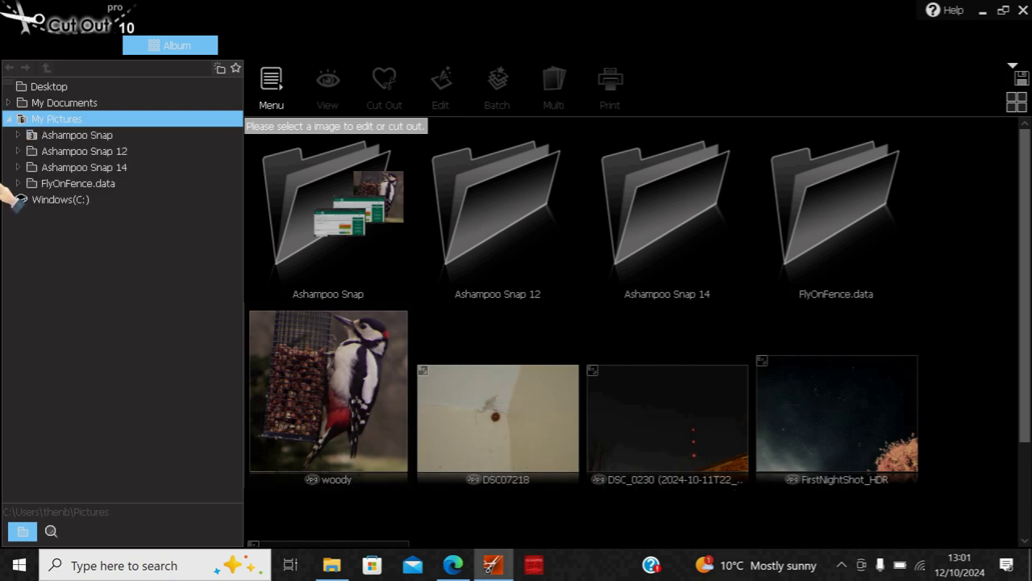
click(8, 199)
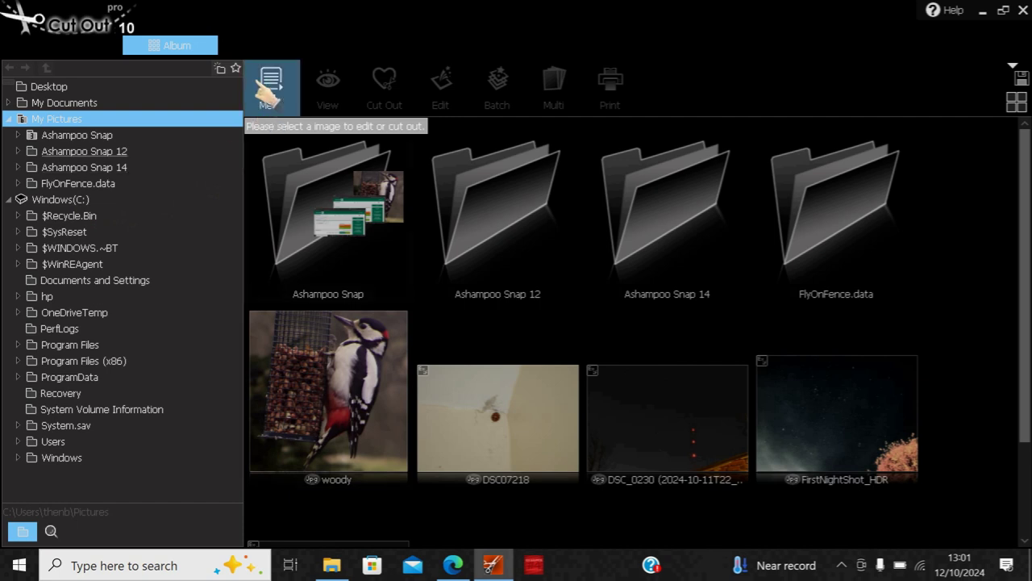
- Open the program's main options list and close it without choosing anything
click(262, 85)
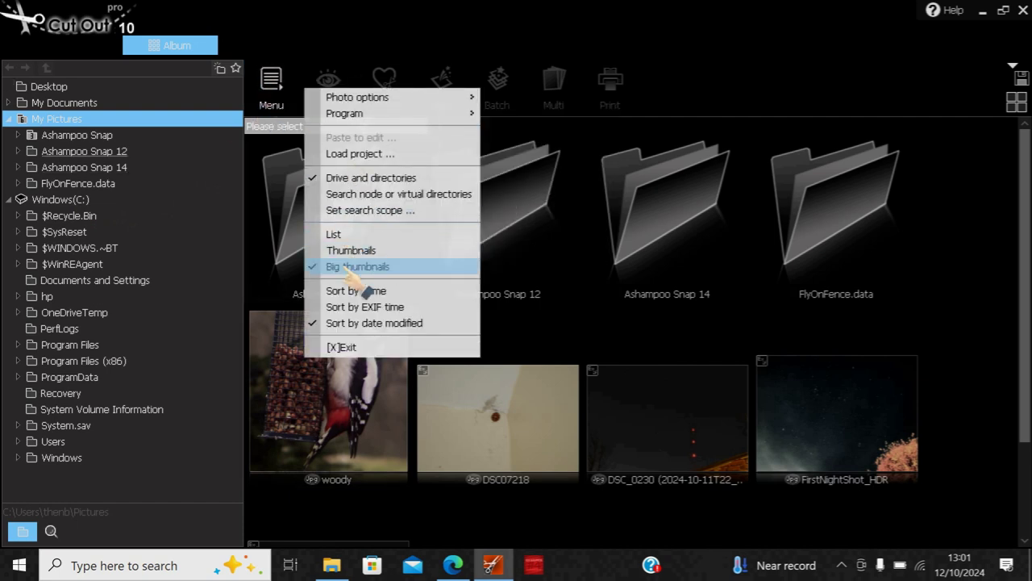
mouse_move(311, 112)
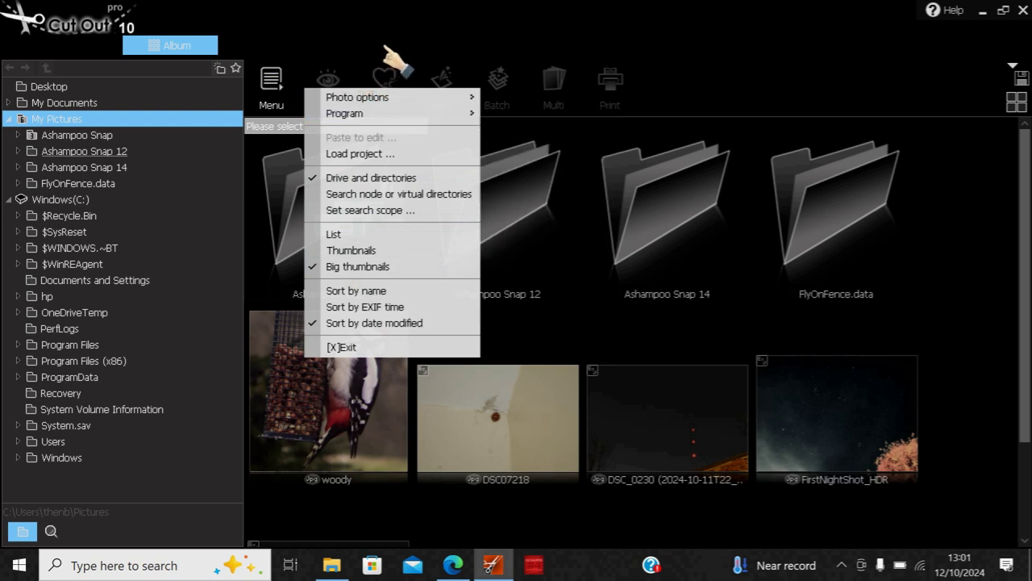
click(387, 50)
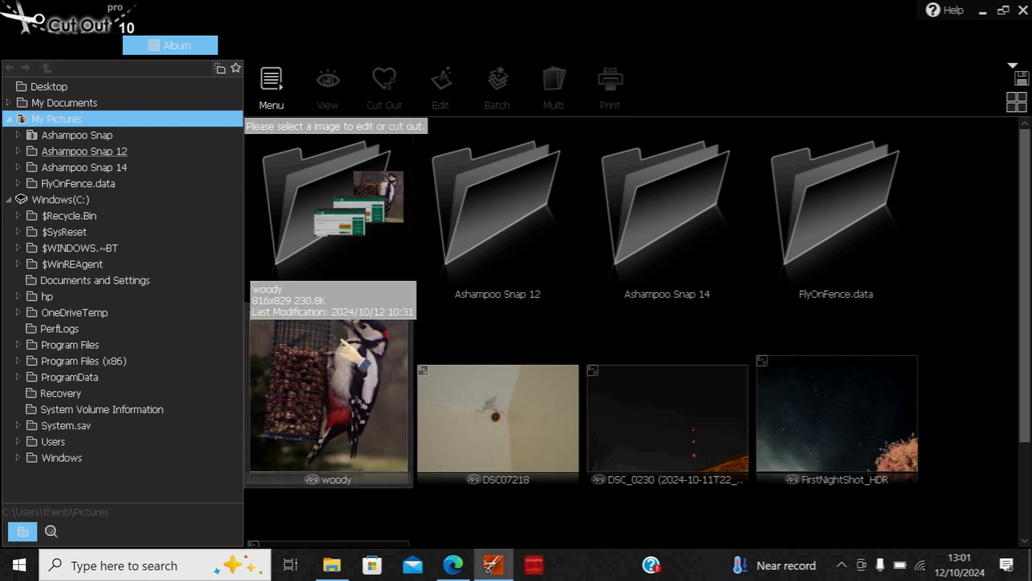
- Preview woody full size, page through the ladybird and night-sky photos, then close the preview
click(330, 395)
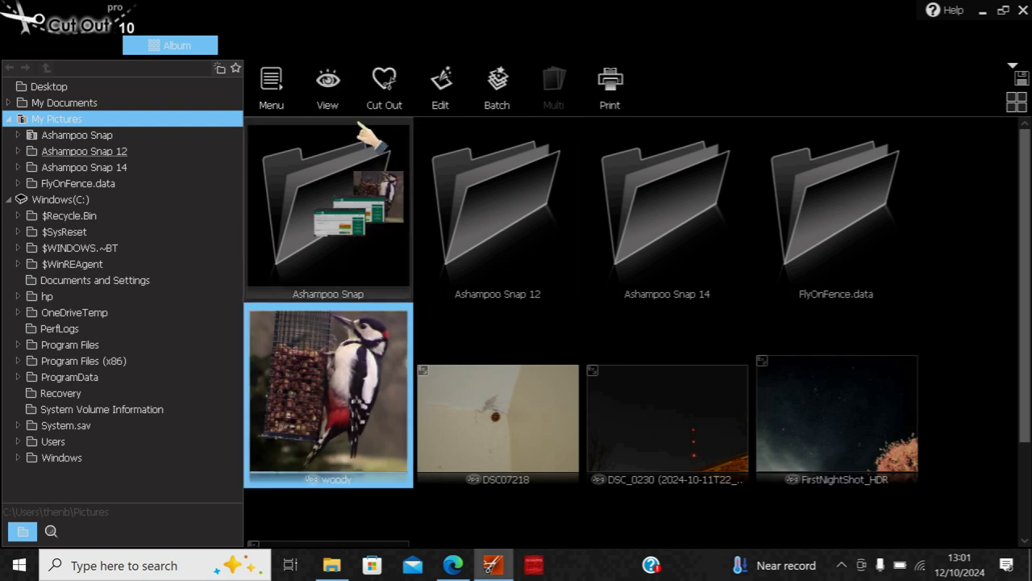
click(329, 95)
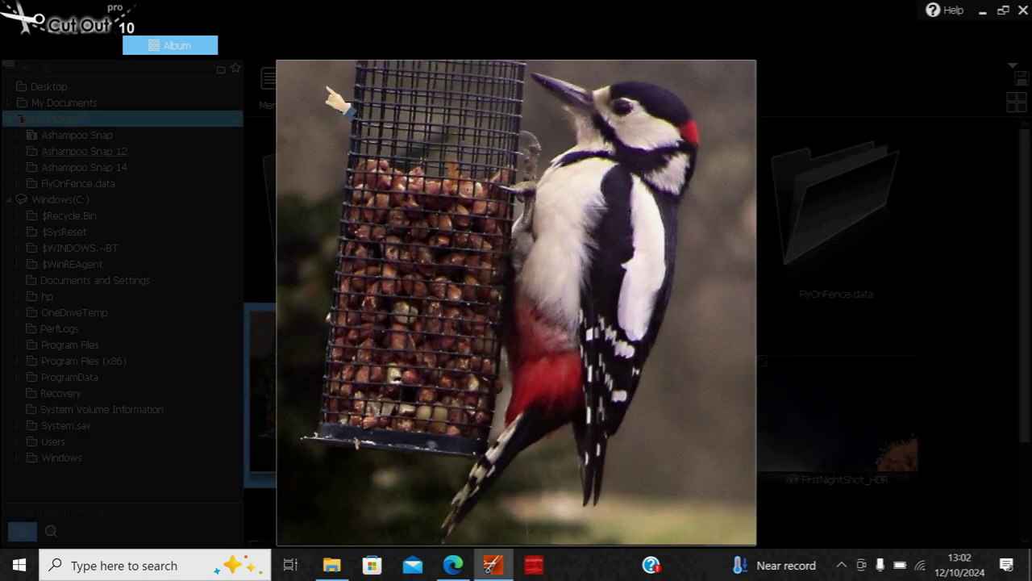
click(990, 304)
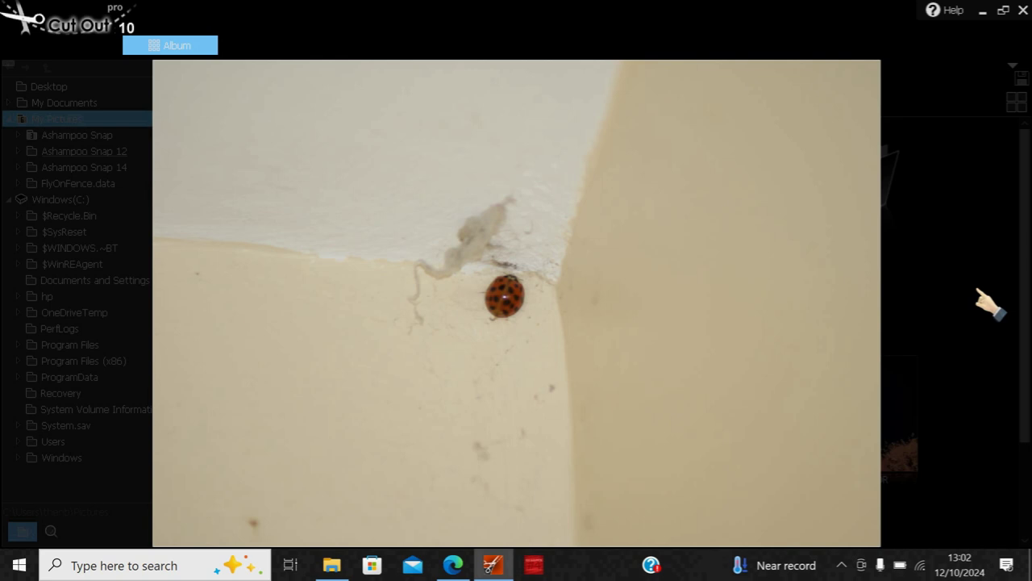
click(991, 304)
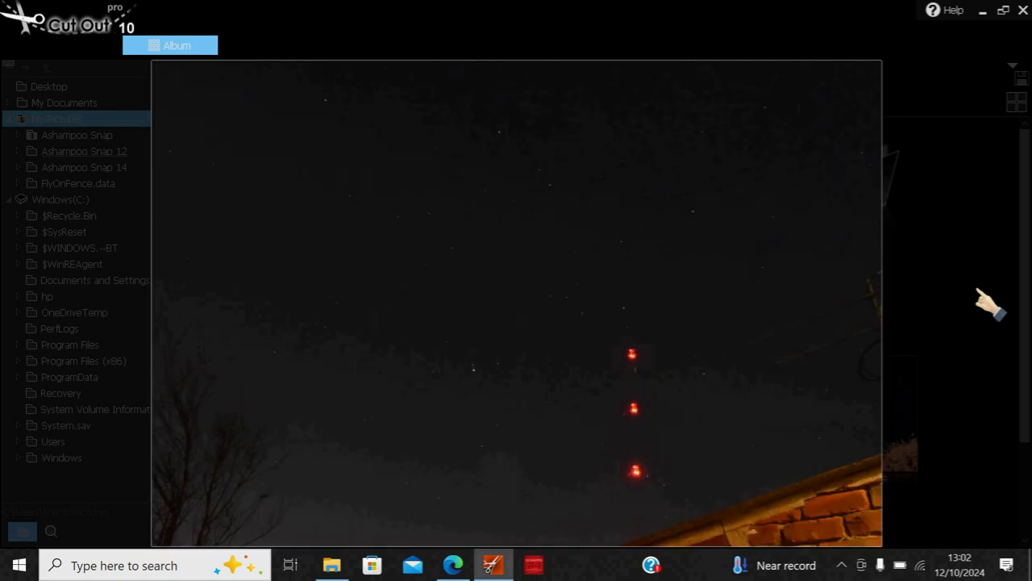
click(1018, 14)
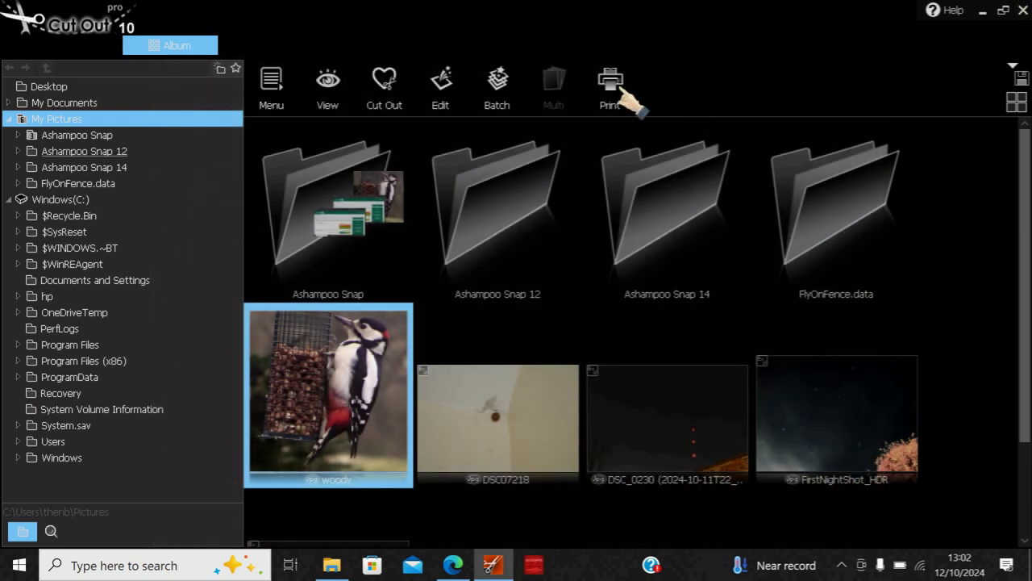
click(385, 87)
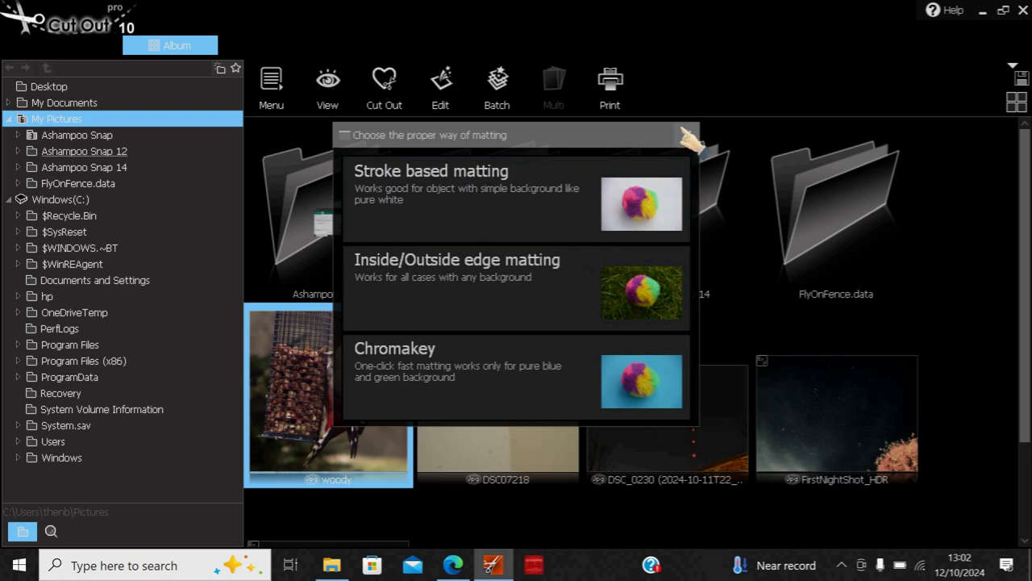
click(687, 136)
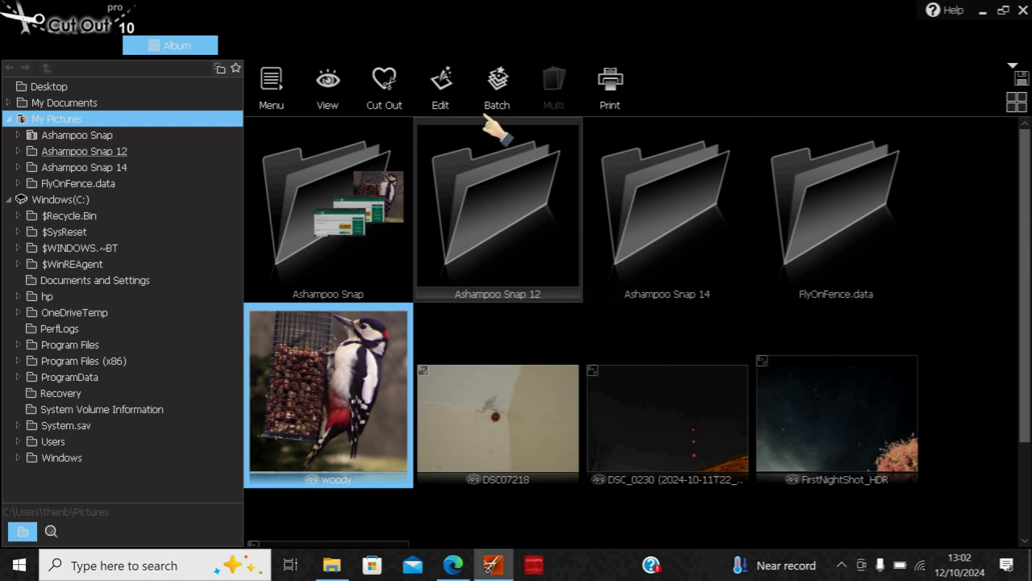
click(494, 89)
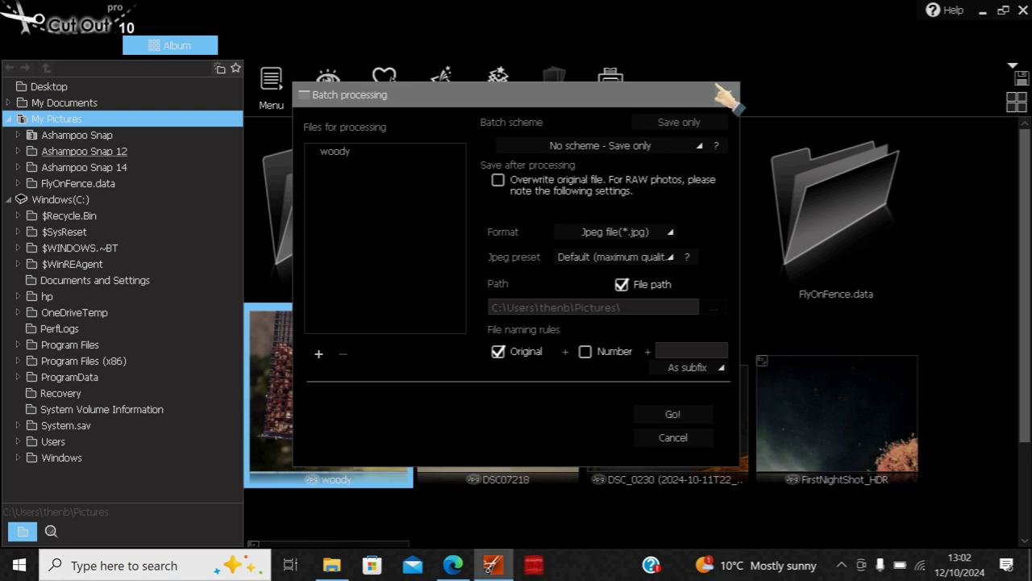
click(726, 94)
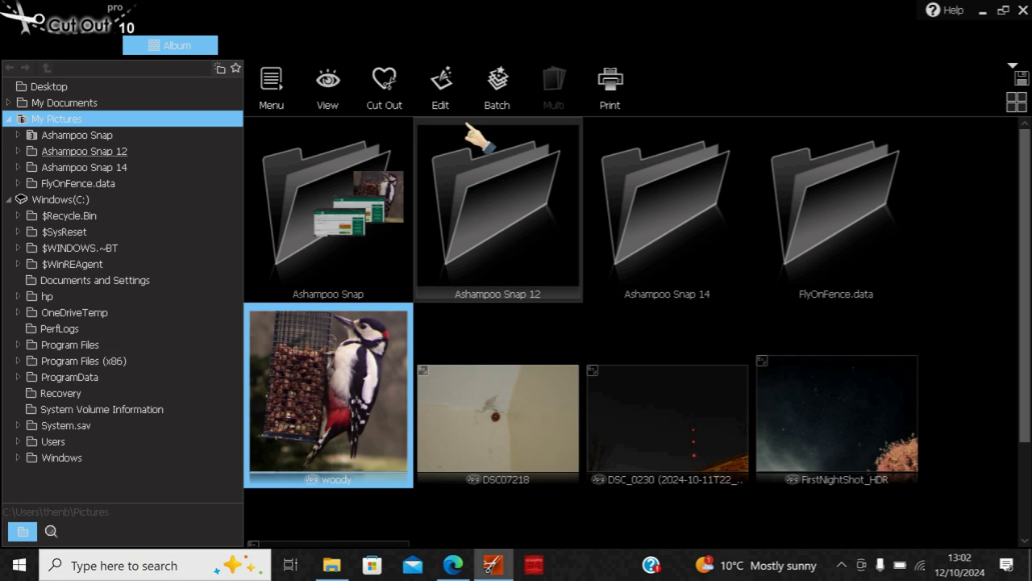
- Open woody.jpg in the editor and view the Transform and Exposure adjustment menus
click(439, 81)
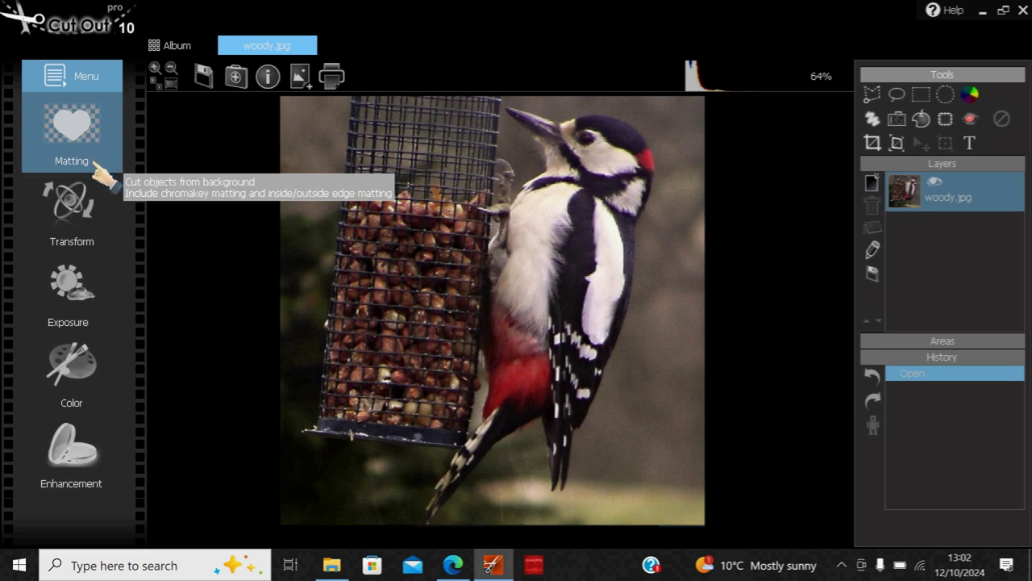
click(81, 200)
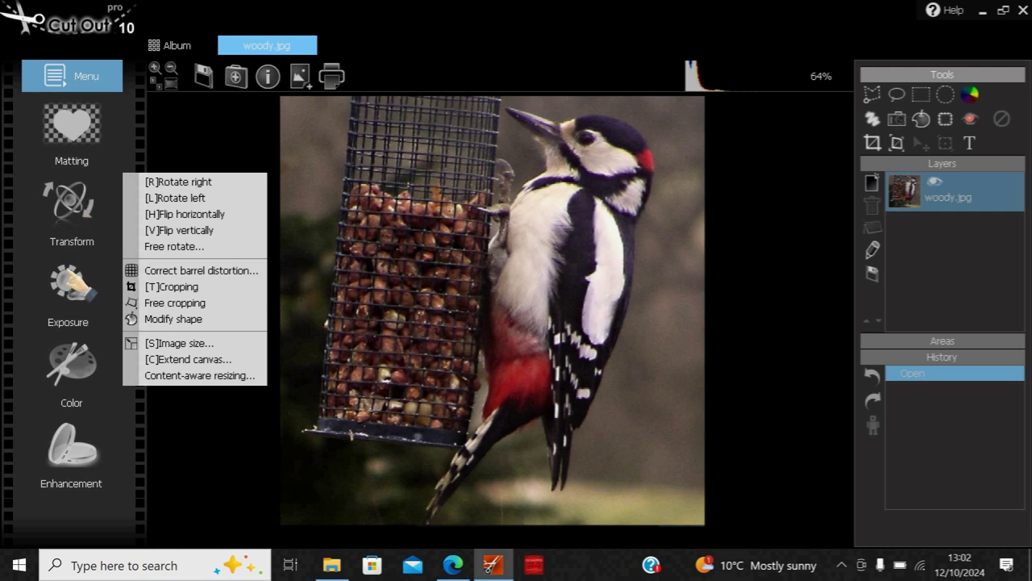
click(71, 286)
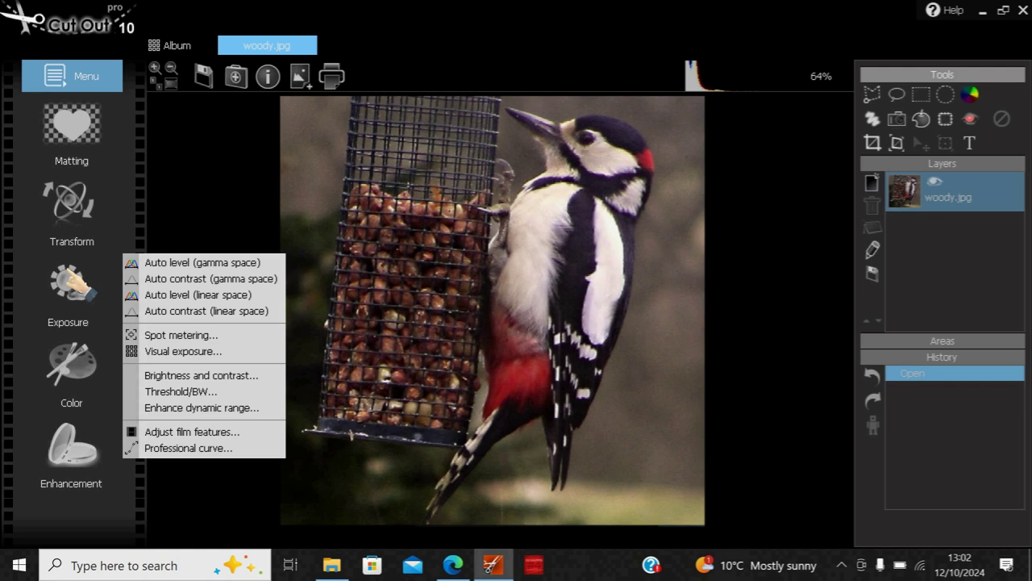
click(81, 284)
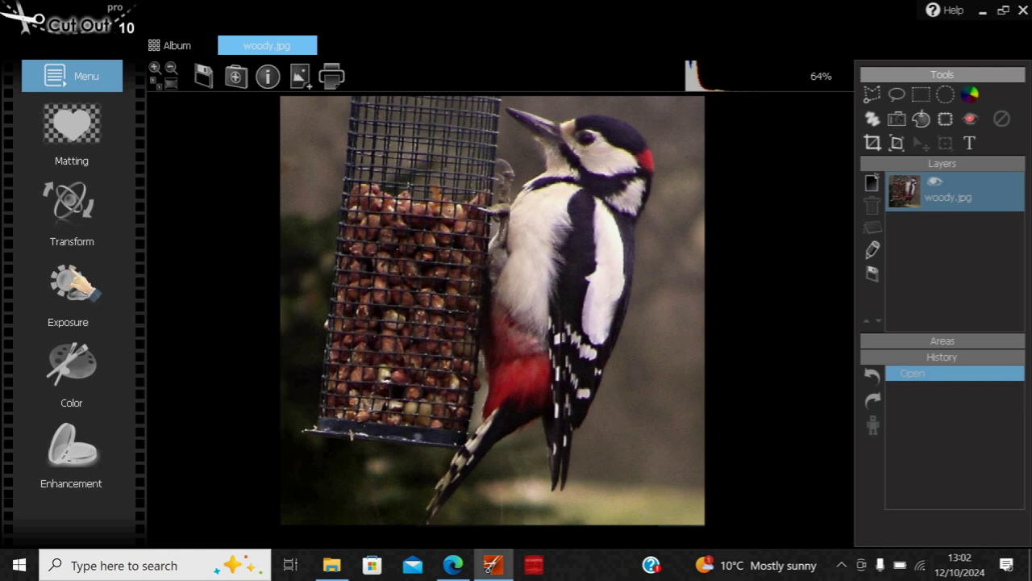
click(113, 284)
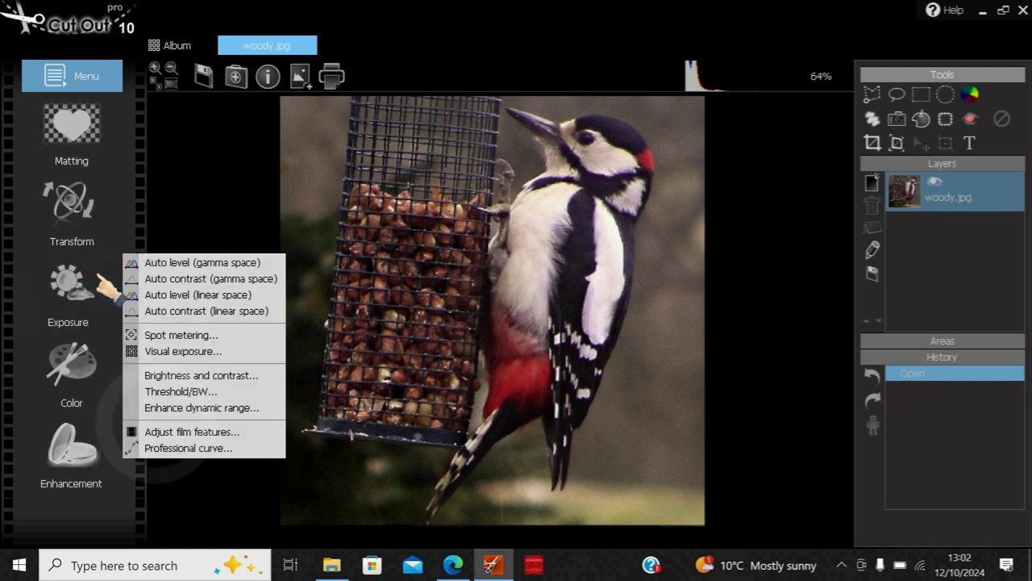
click(189, 448)
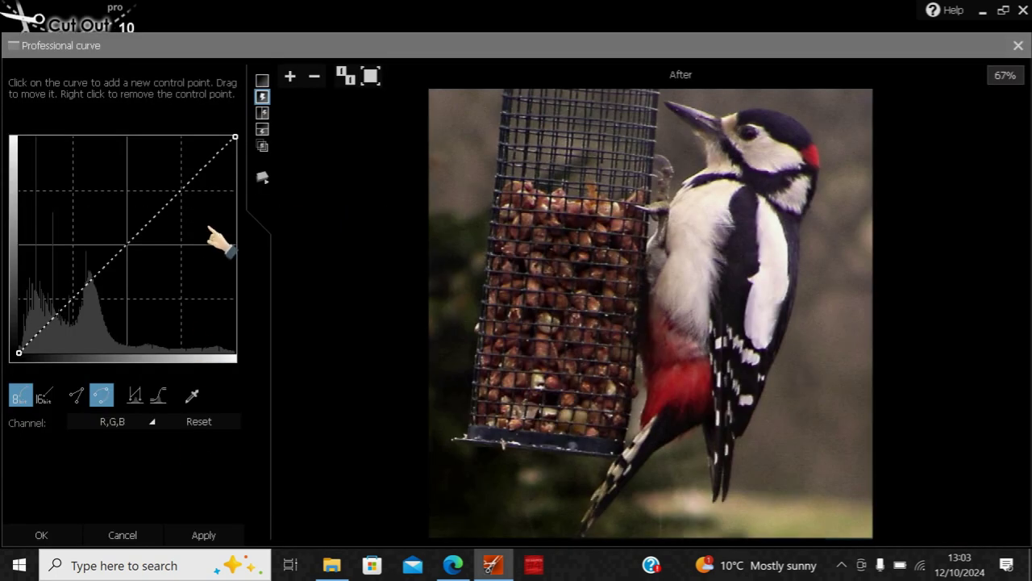
click(187, 192)
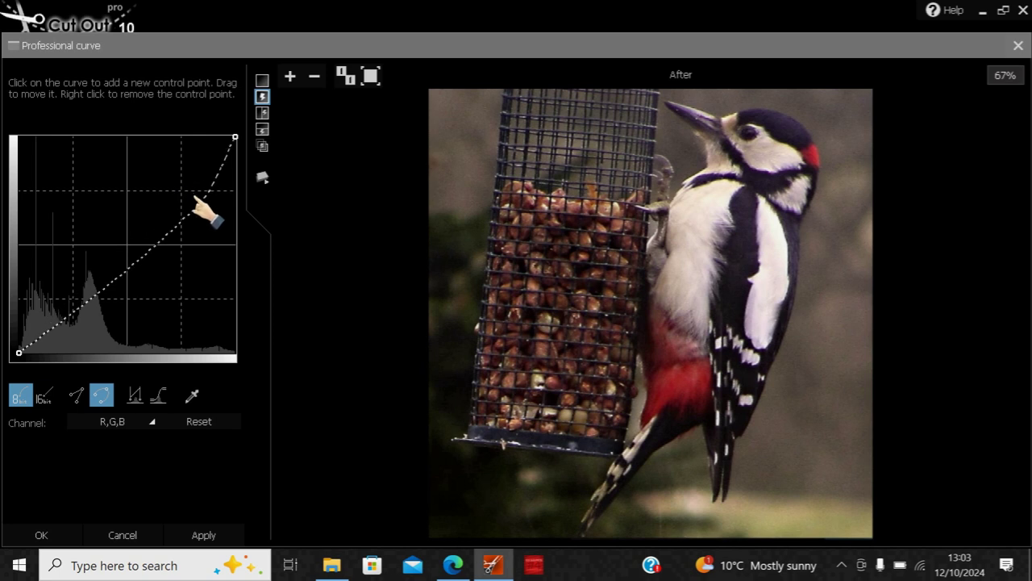
drag(186, 191, 140, 264)
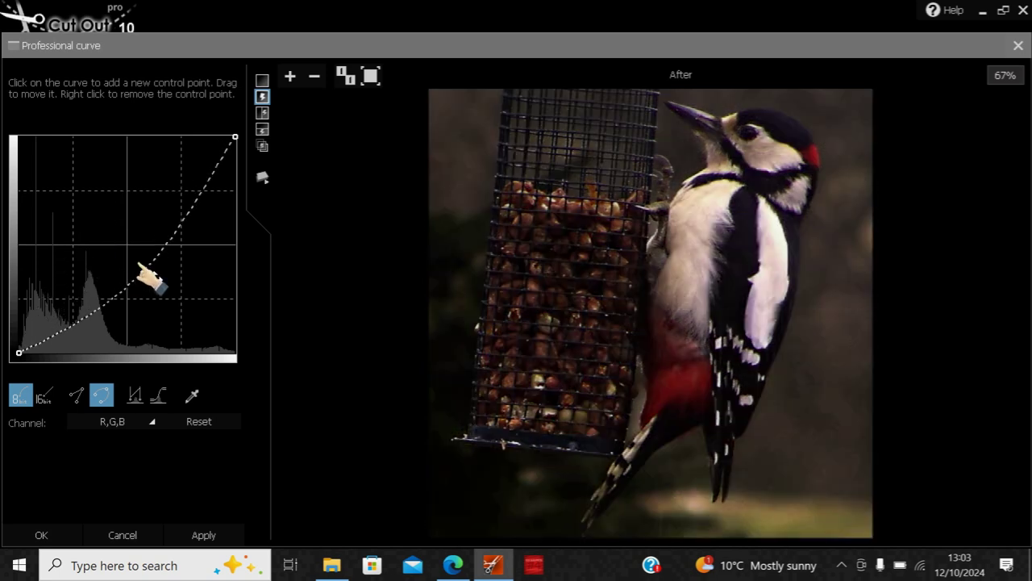
drag(141, 267, 107, 238)
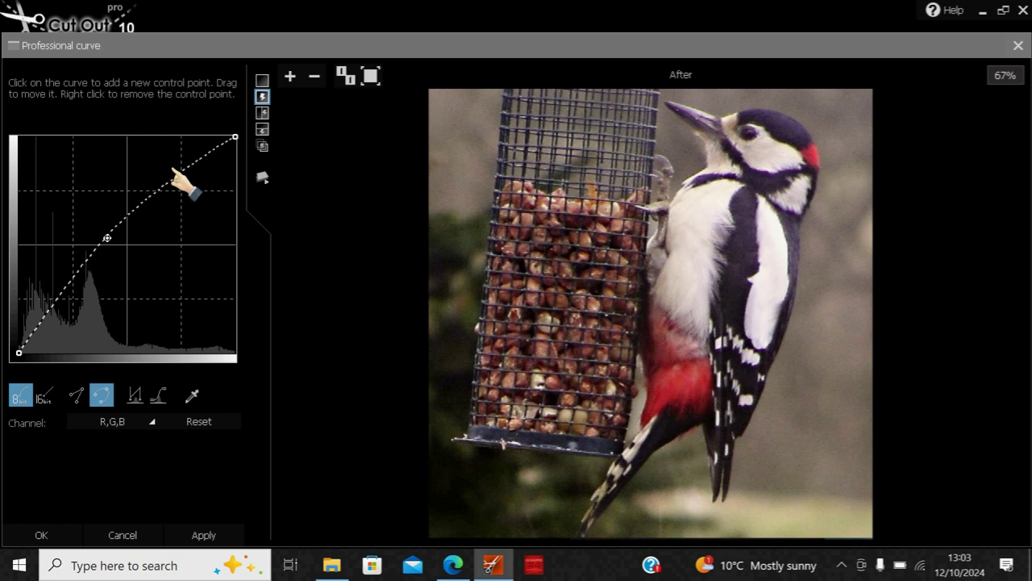
drag(179, 167, 131, 268)
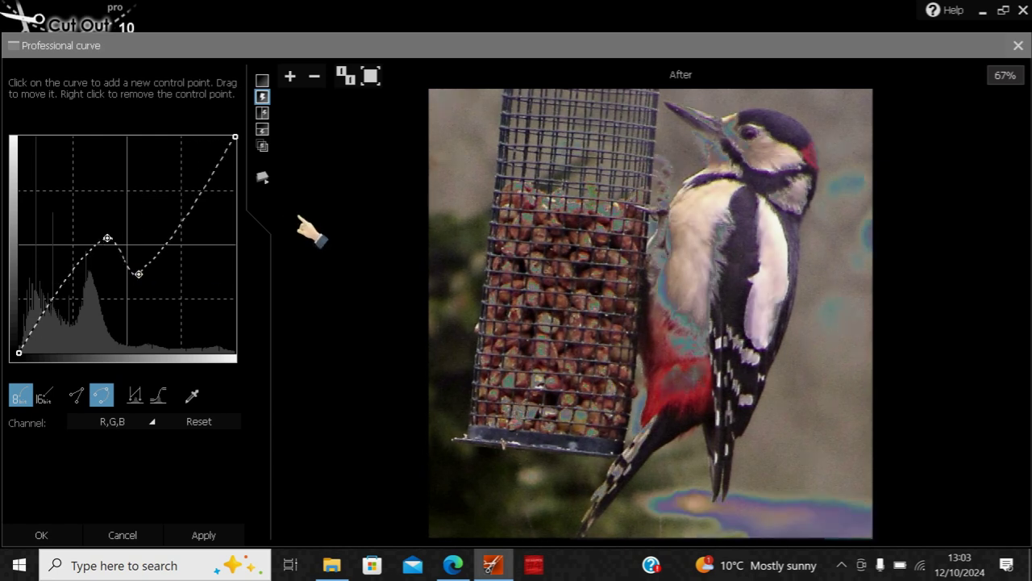
click(123, 535)
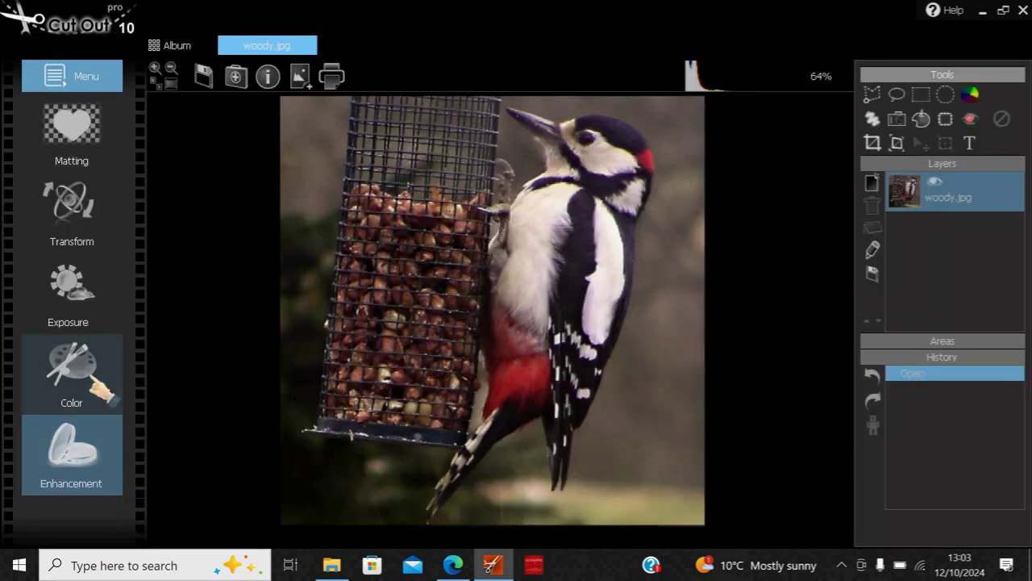
- Open Color > Color mixer and cancel it without changes
click(96, 367)
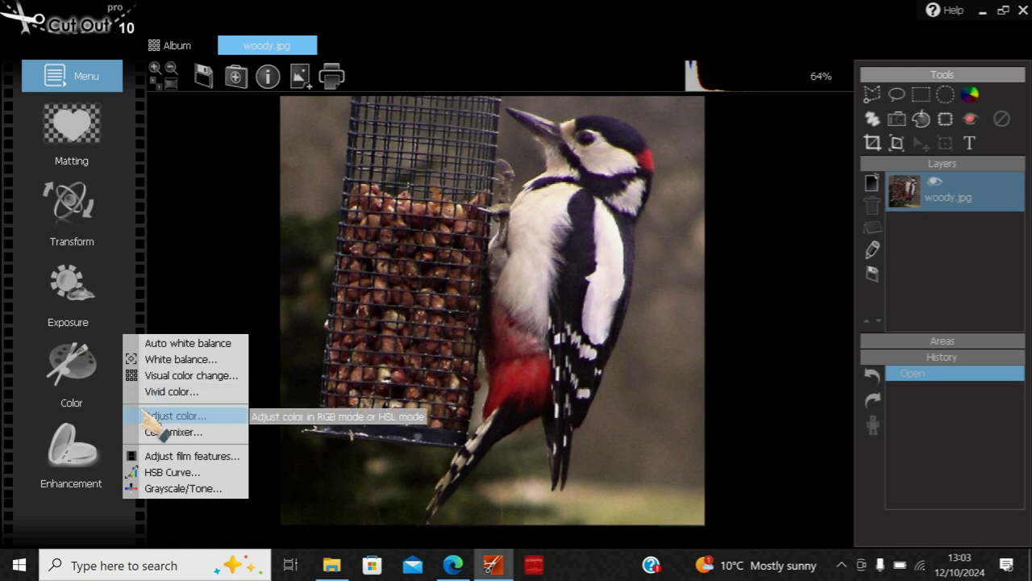
click(165, 434)
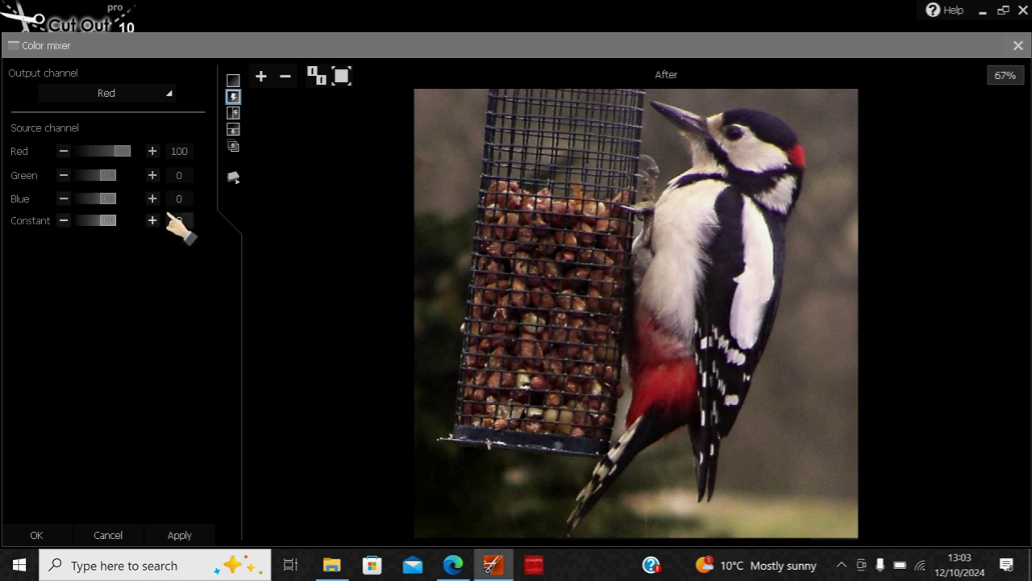
click(110, 530)
- Try Sharpness 44 then -16 in Adjust film features, cancel, and show the Enhancement filters
click(96, 371)
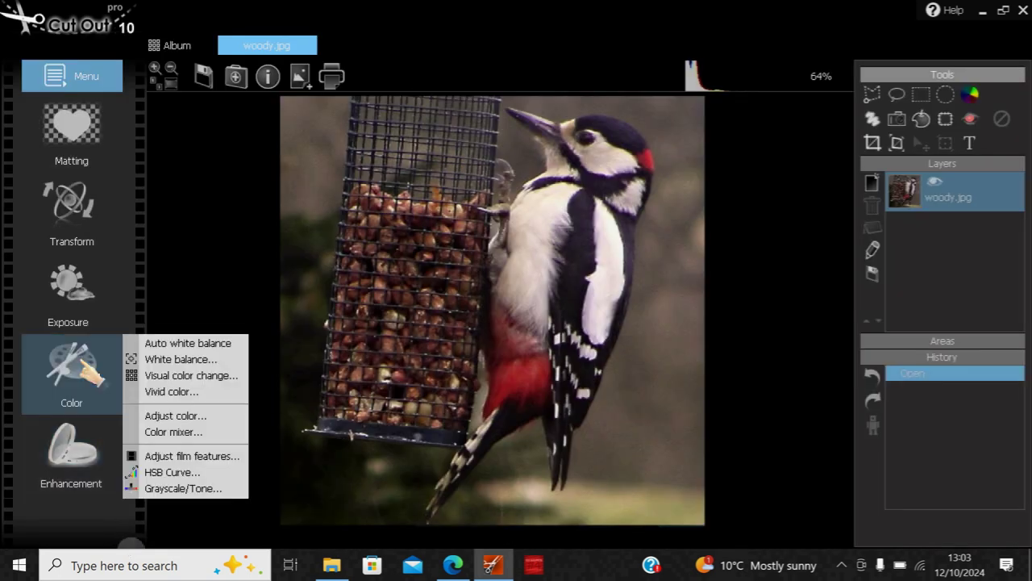
click(200, 457)
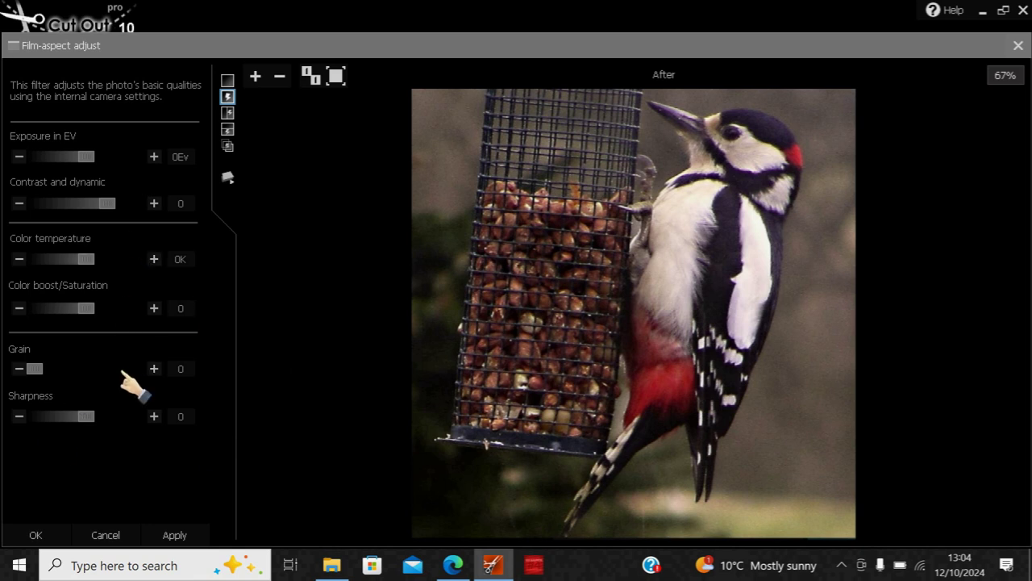
click(132, 416)
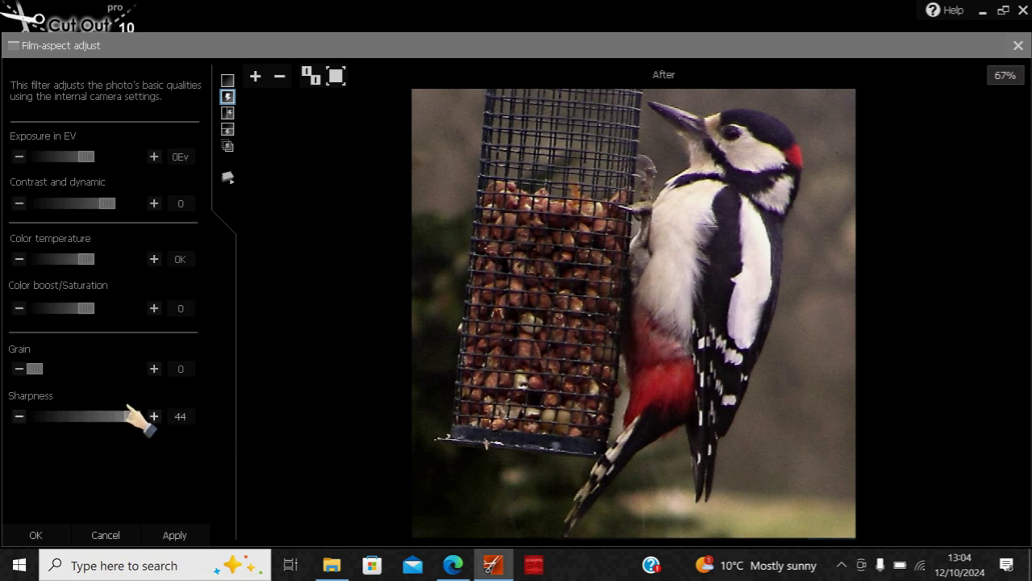
click(70, 415)
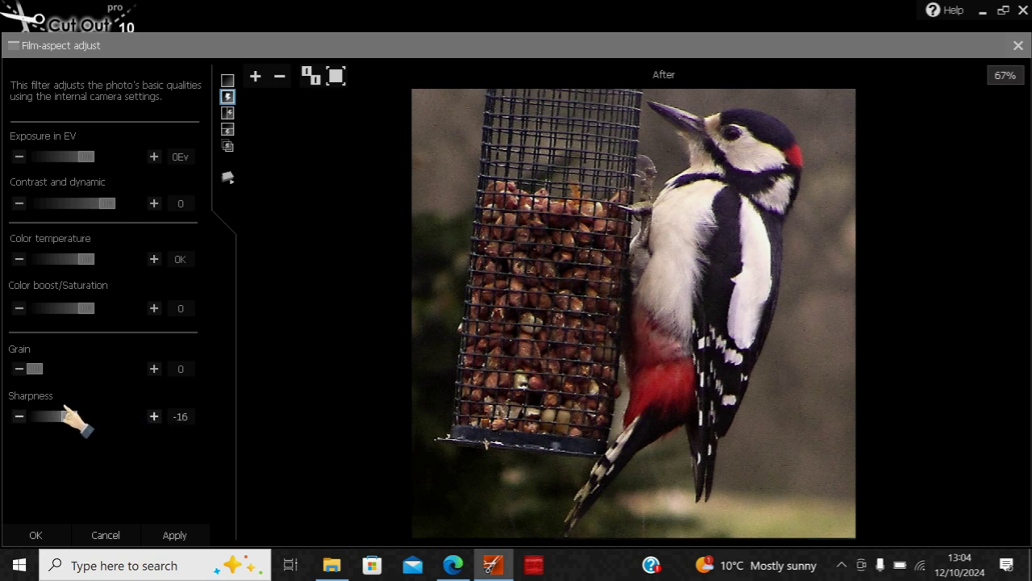
click(119, 532)
click(94, 459)
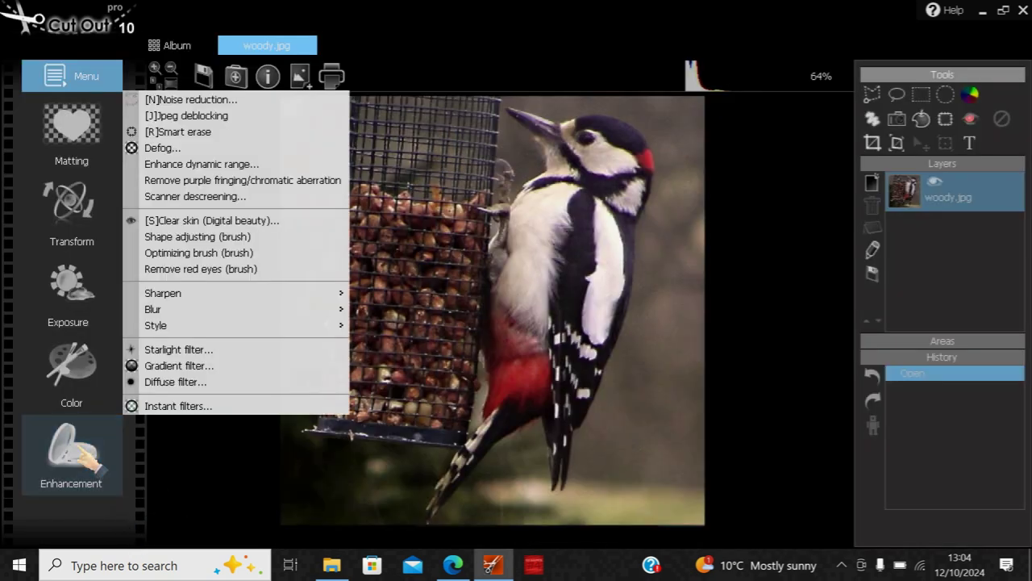
- After the red-eye brush, view Clear skin (Digital beauty) without applying, then pick the Optimizing brush
click(234, 269)
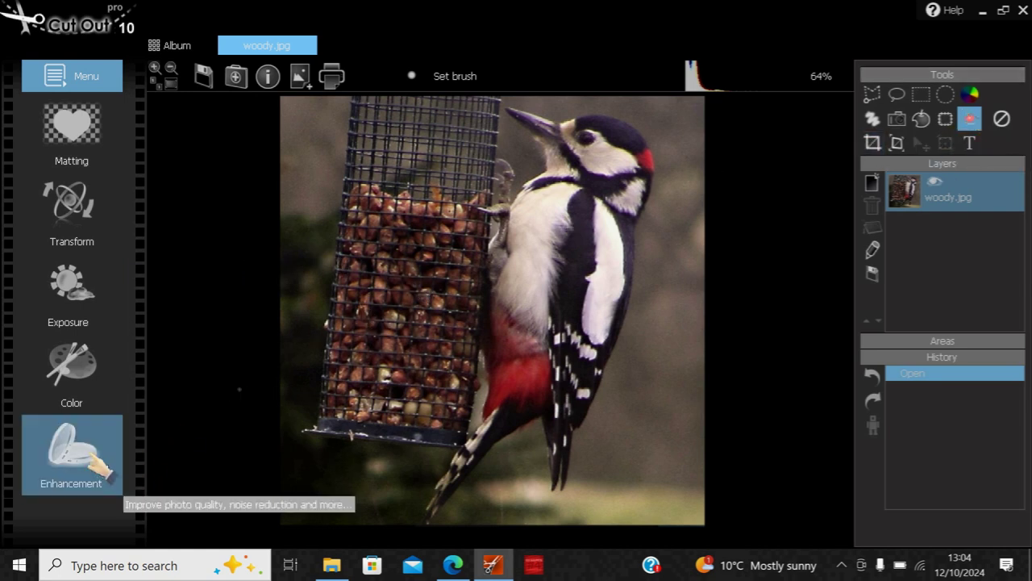
click(108, 461)
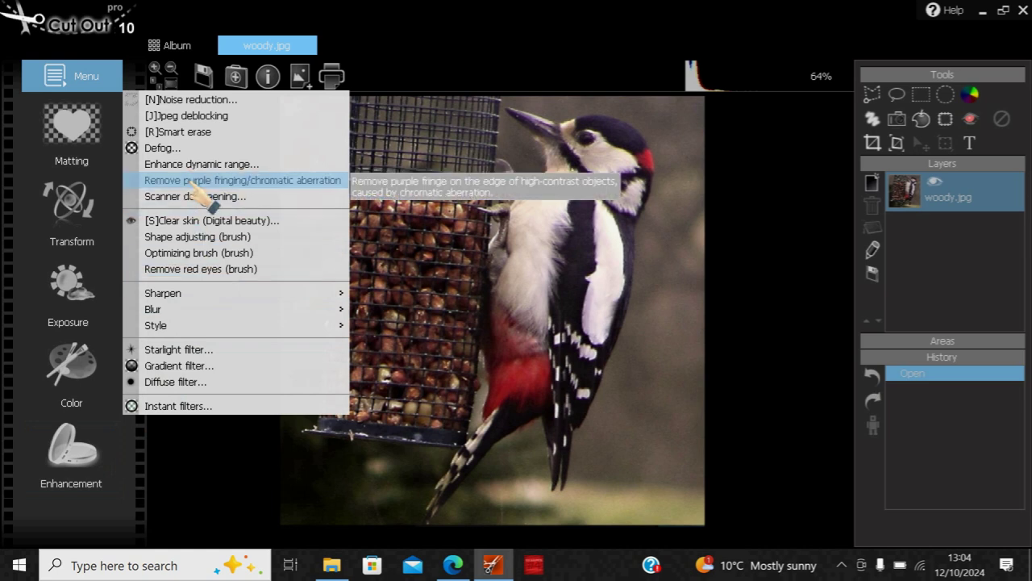
click(196, 223)
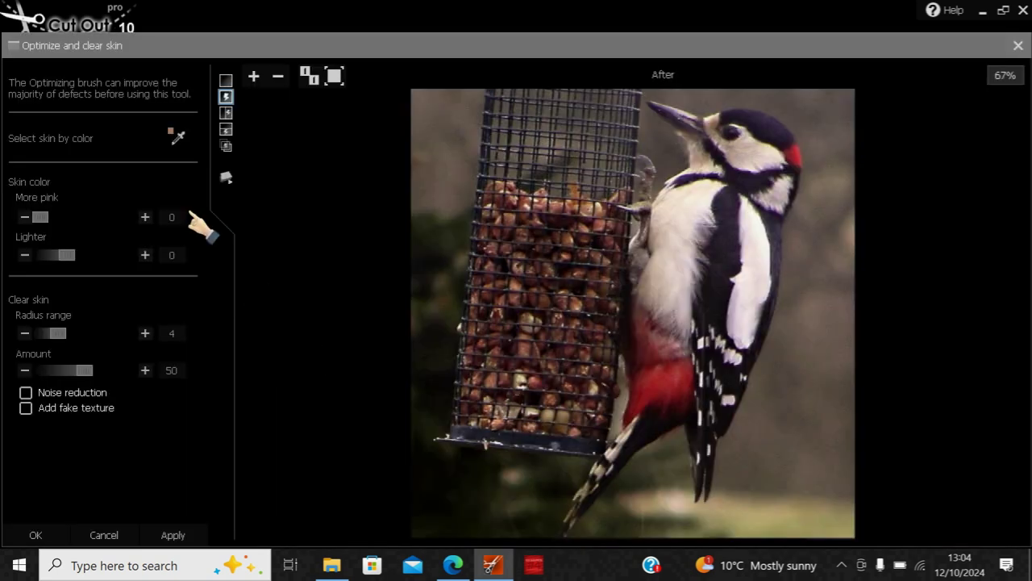
click(103, 535)
click(90, 456)
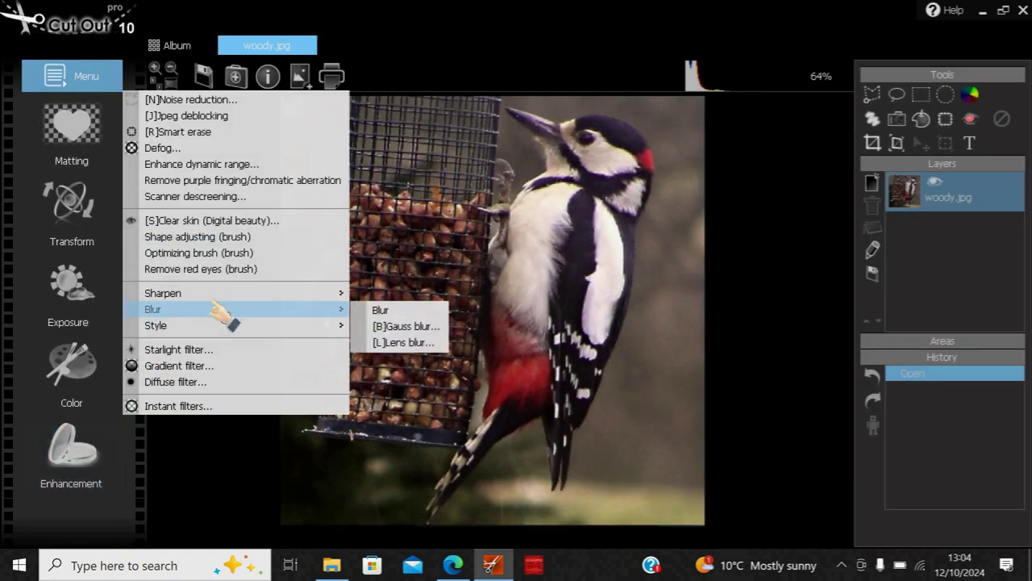
click(230, 253)
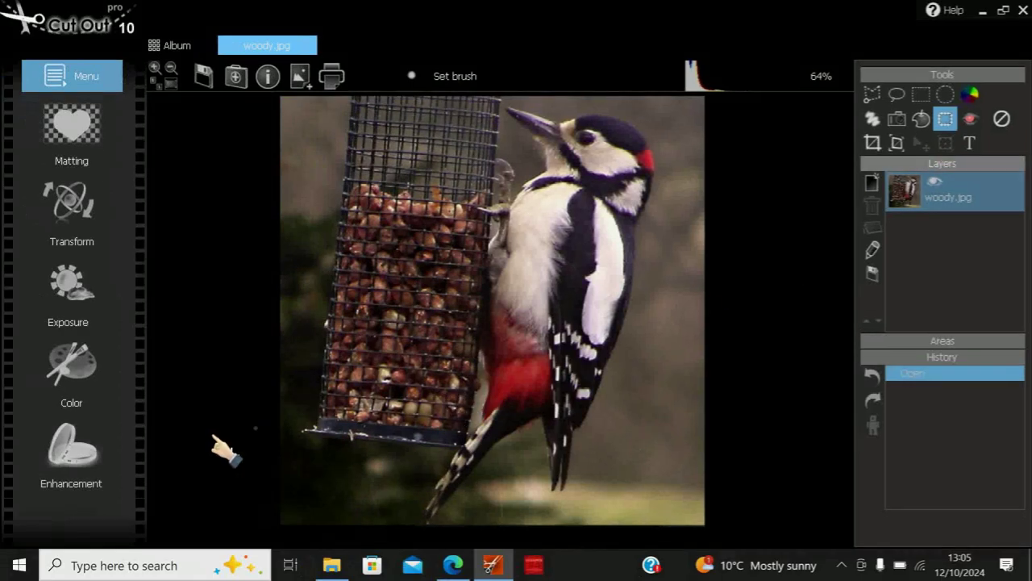
- Open the Enhancement menu and browse its Style and Sharpen submenus
click(84, 463)
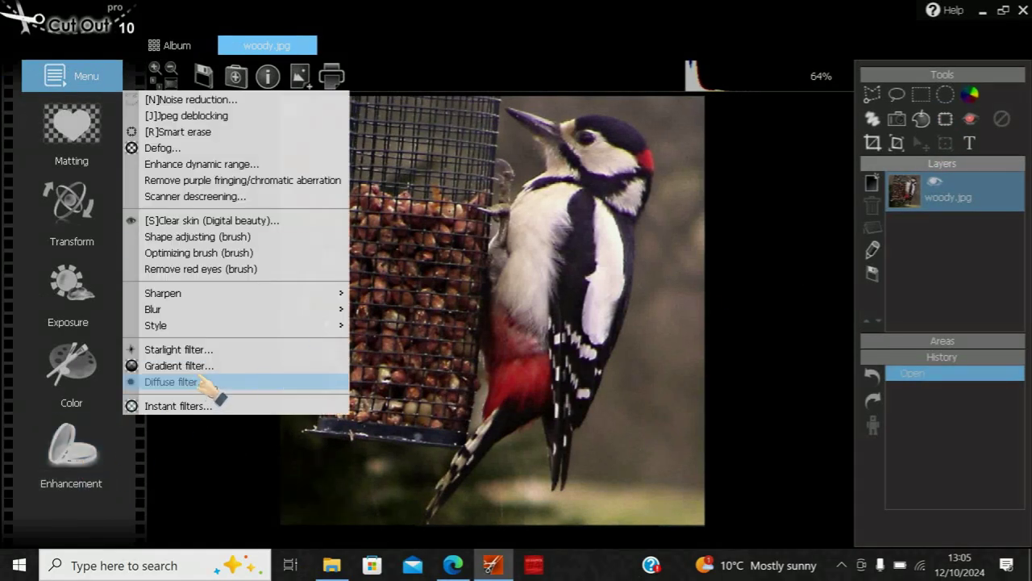
mouse_move(203, 328)
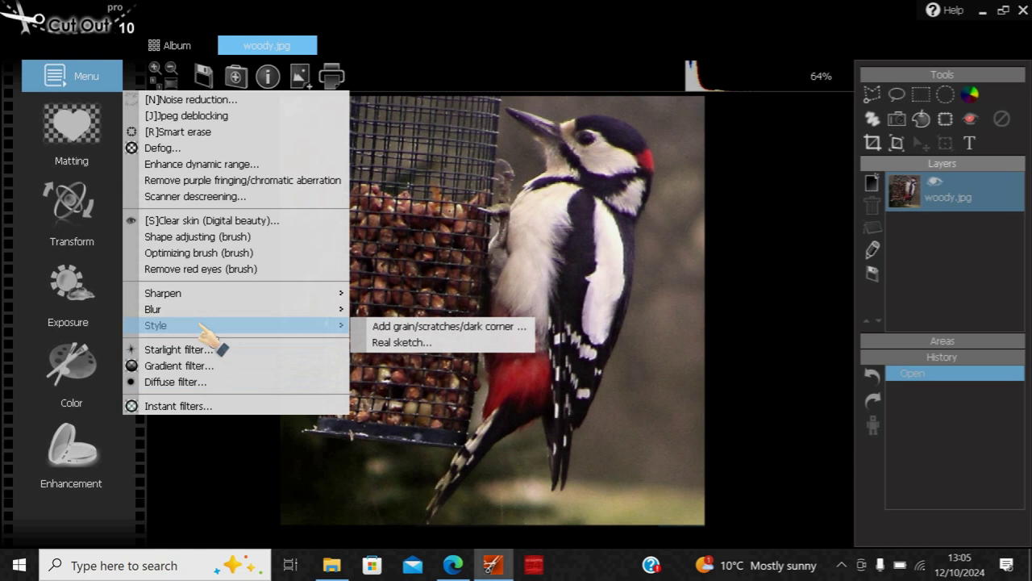
mouse_move(213, 297)
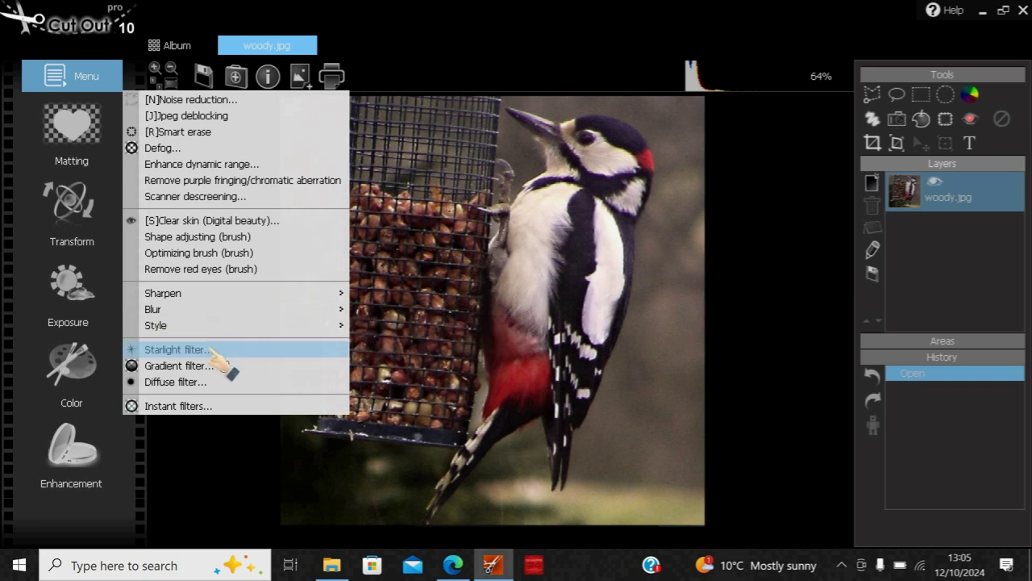
- Open Instant filters and preview the One step RAW and One step presets on the woodpecker
click(216, 405)
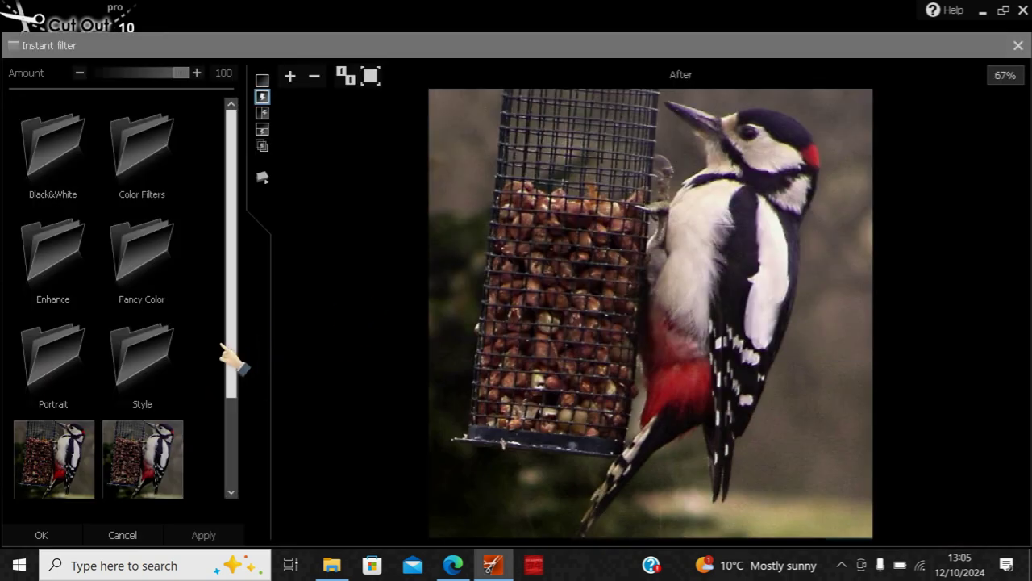
scroll(230, 422, down, 3)
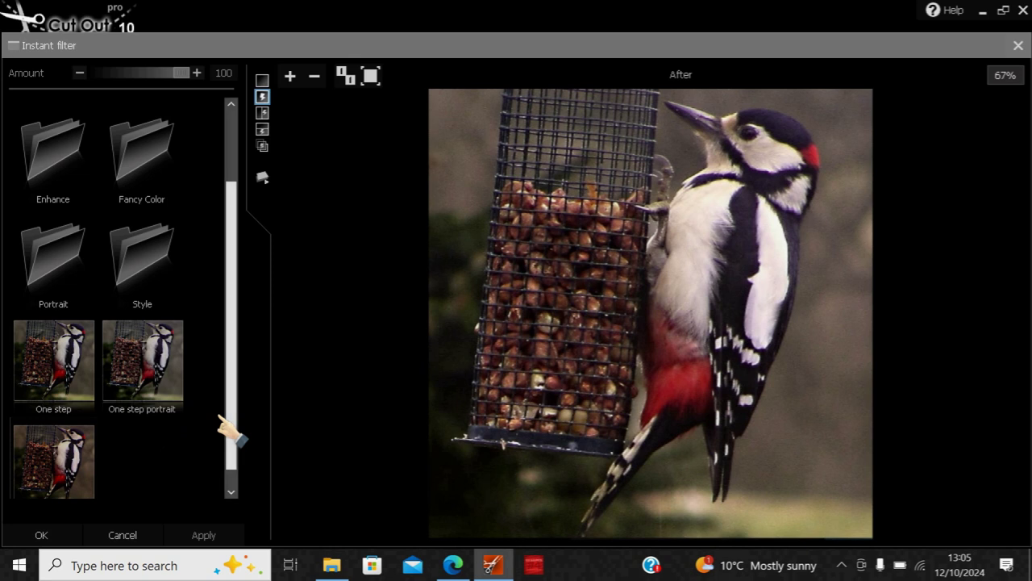
scroll(219, 417, down, 1)
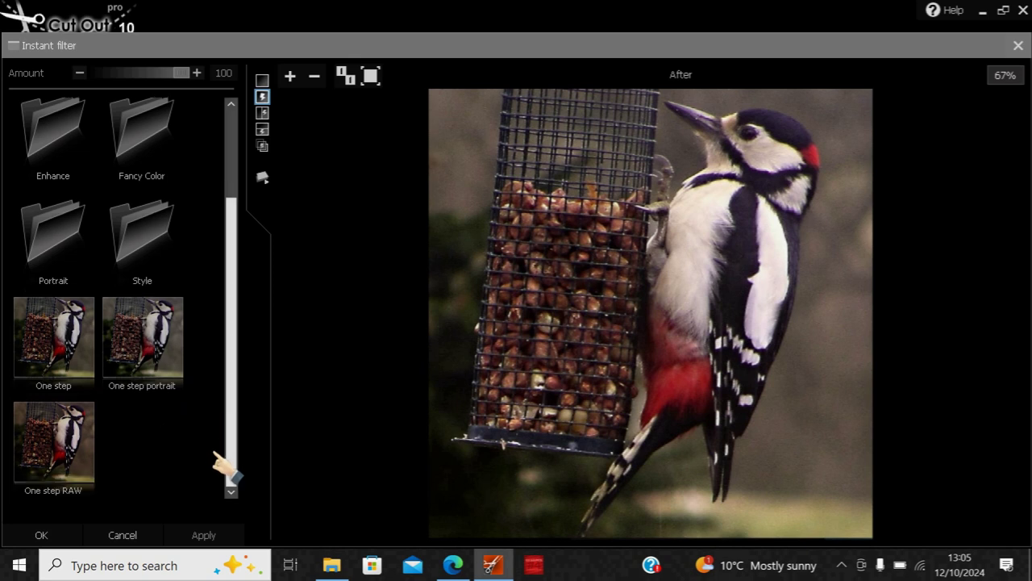
click(78, 438)
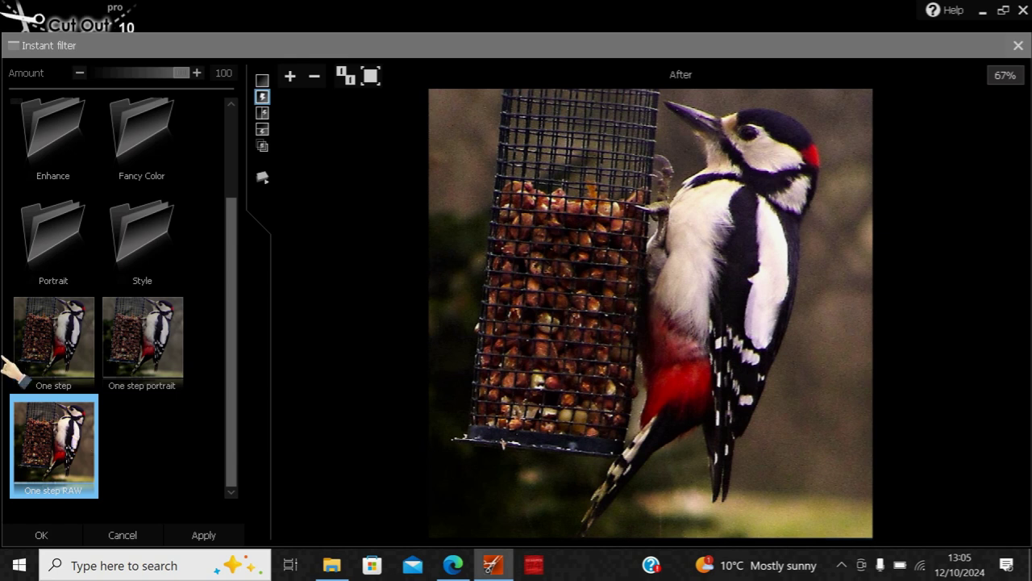
click(31, 356)
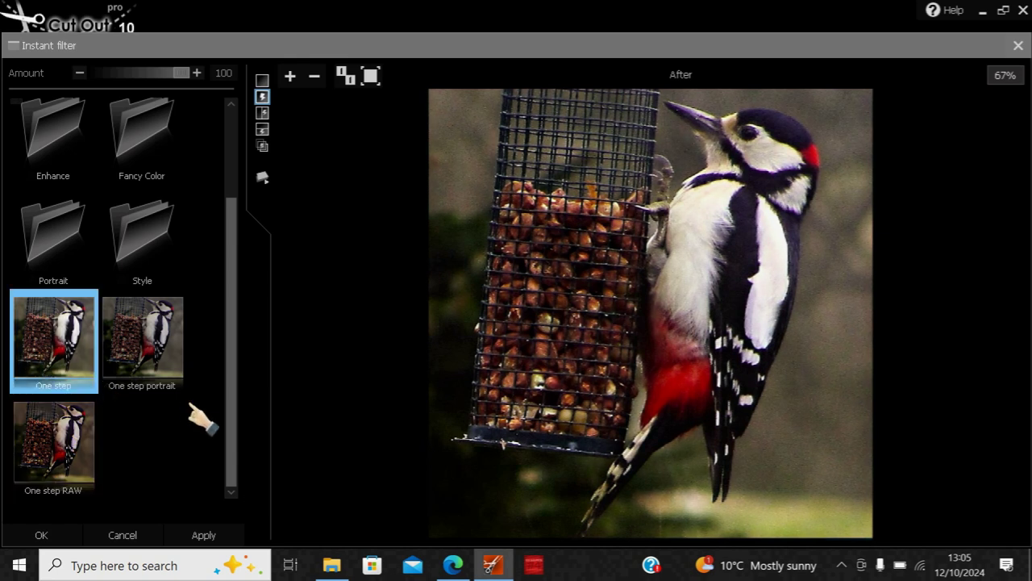
drag(228, 397, 232, 212)
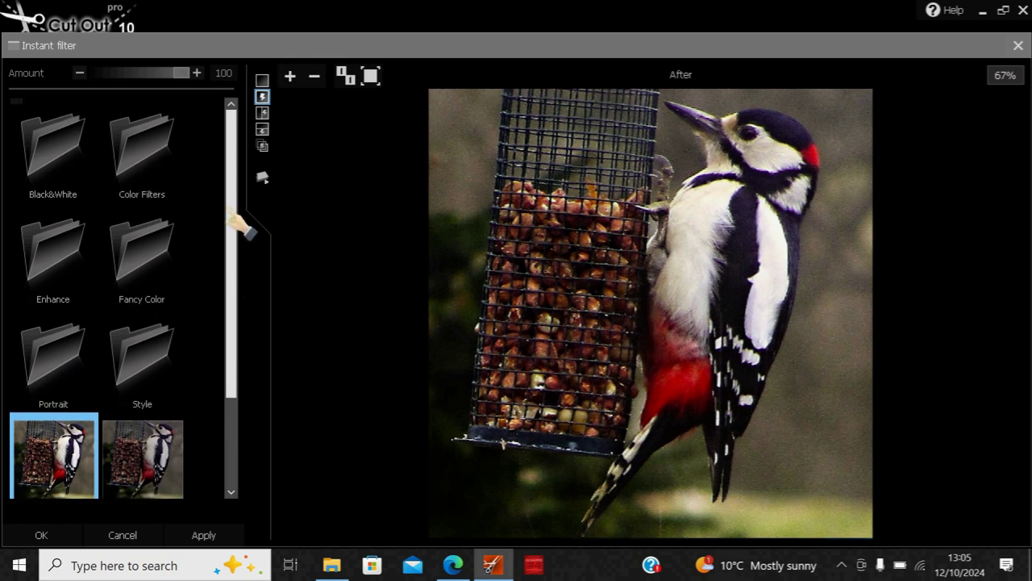
- Browse Black&White and Color Filters, previewing 0.3Ev Gradient, Cold cyan, pink, green and 1Ev Gradient
click(49, 131)
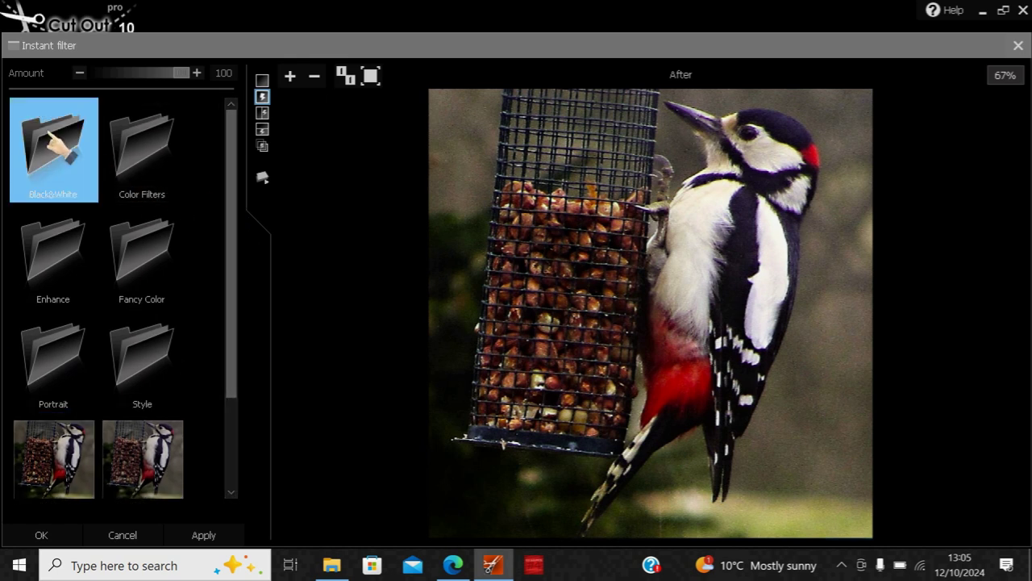
double_click(48, 132)
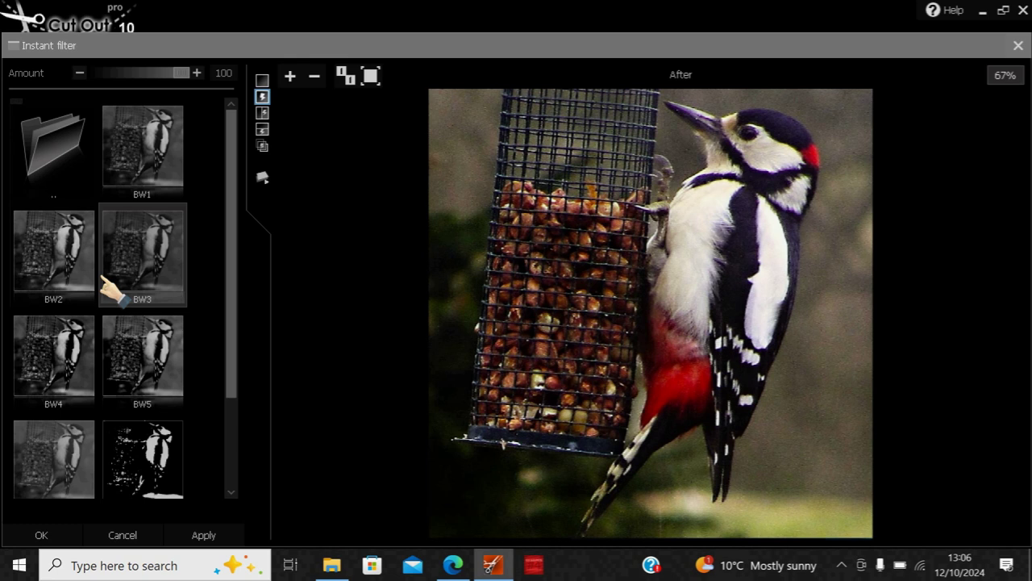
double_click(49, 165)
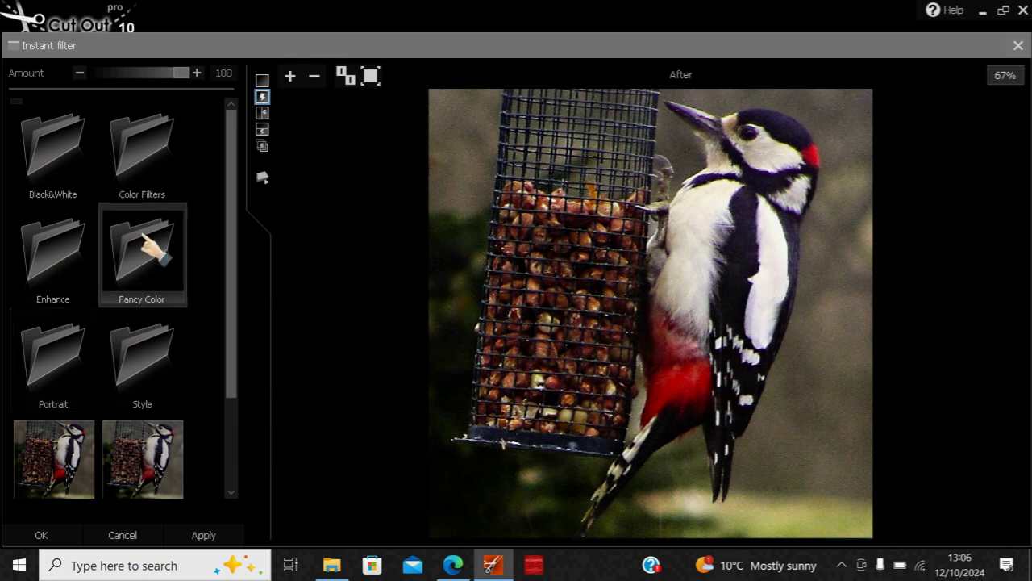
click(148, 346)
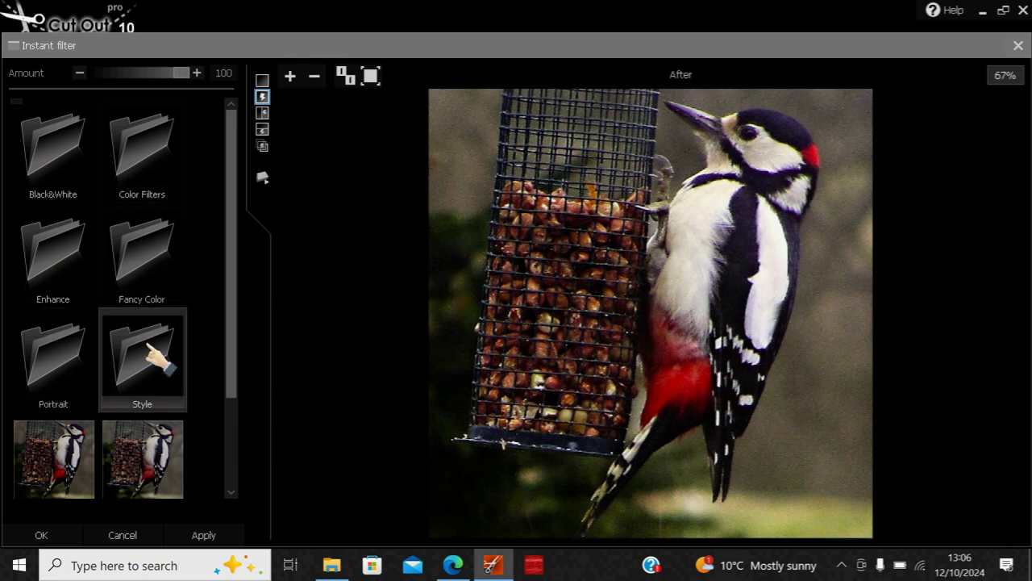
double_click(153, 141)
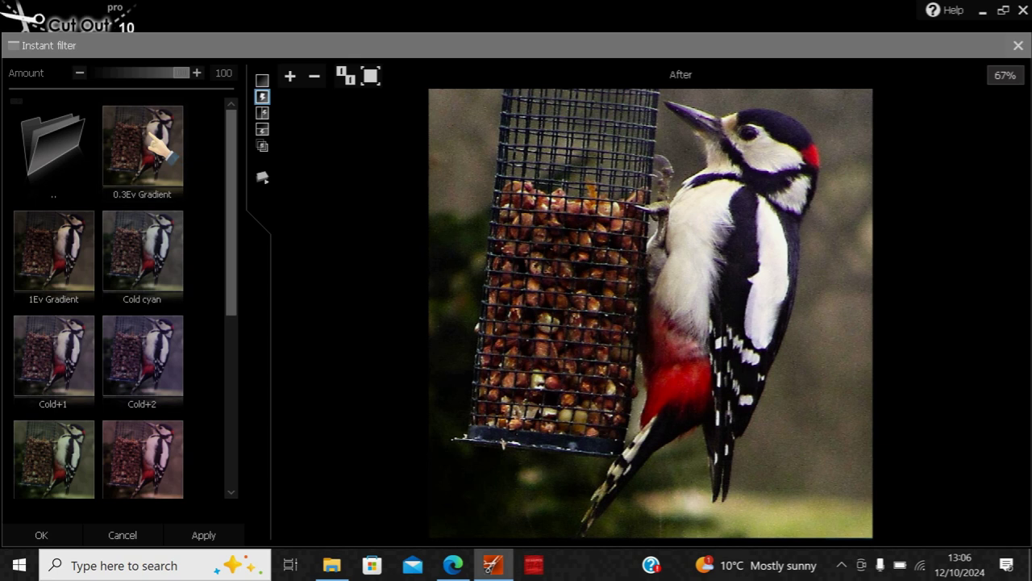
click(154, 141)
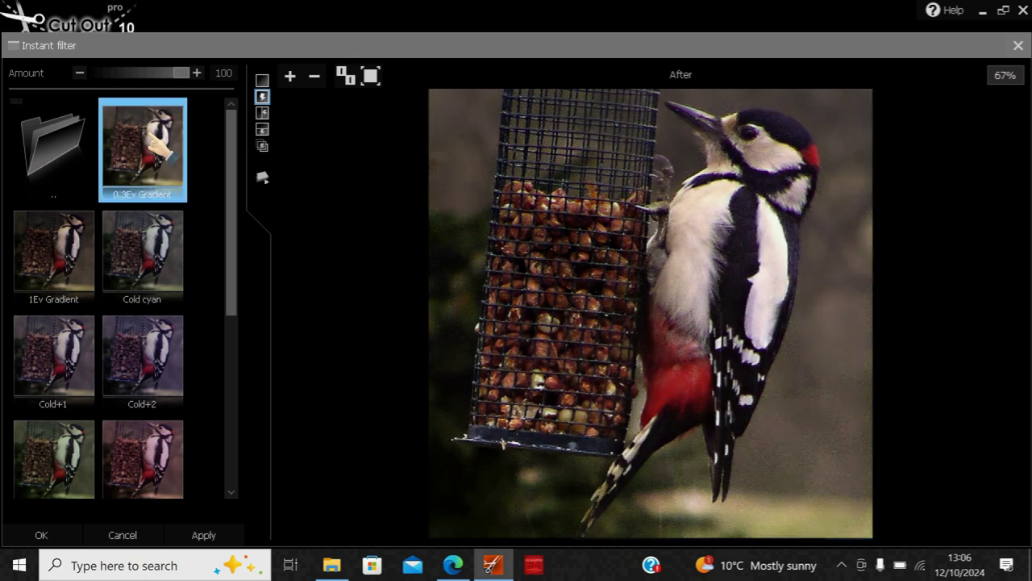
click(145, 239)
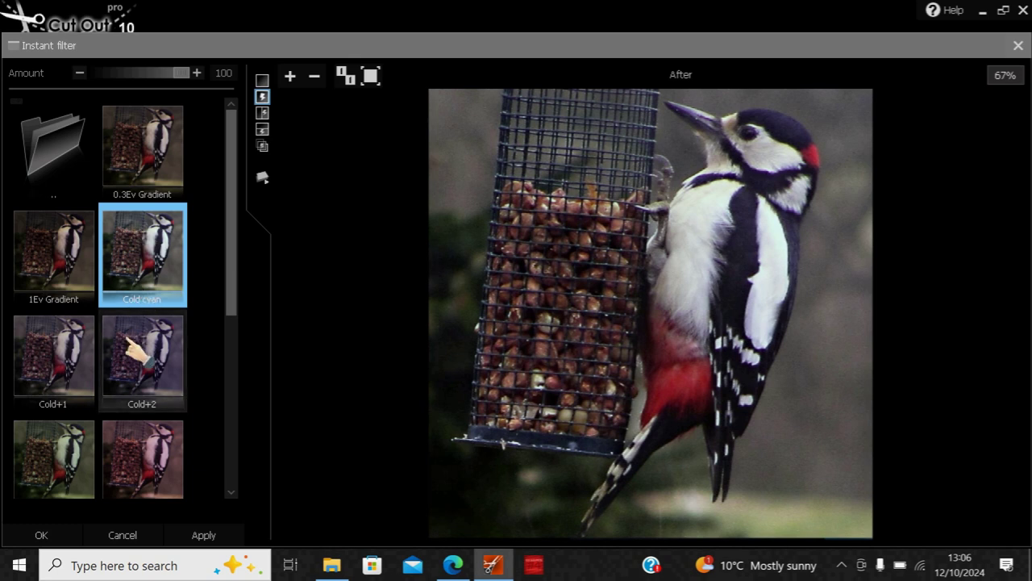
click(135, 419)
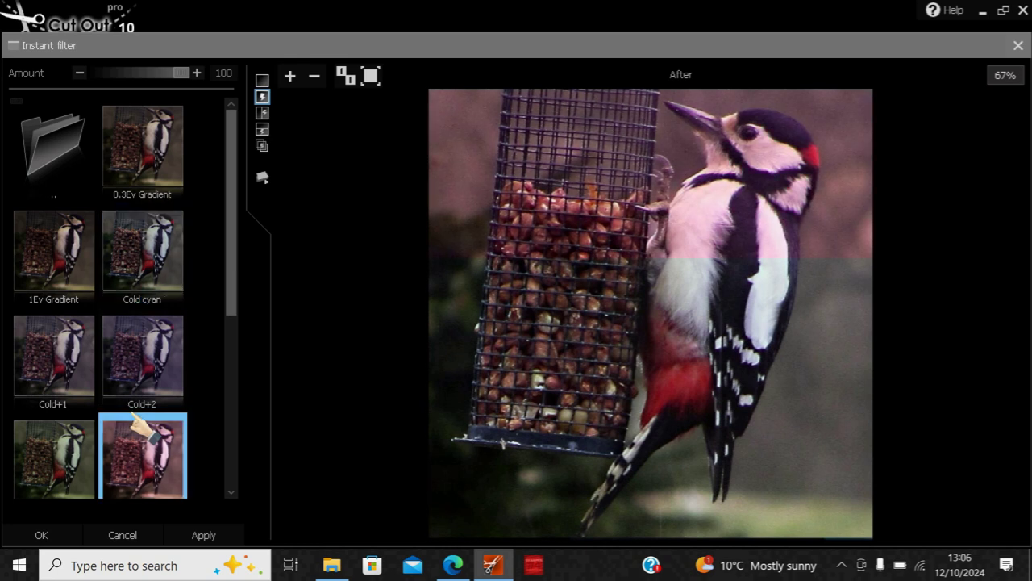
click(87, 437)
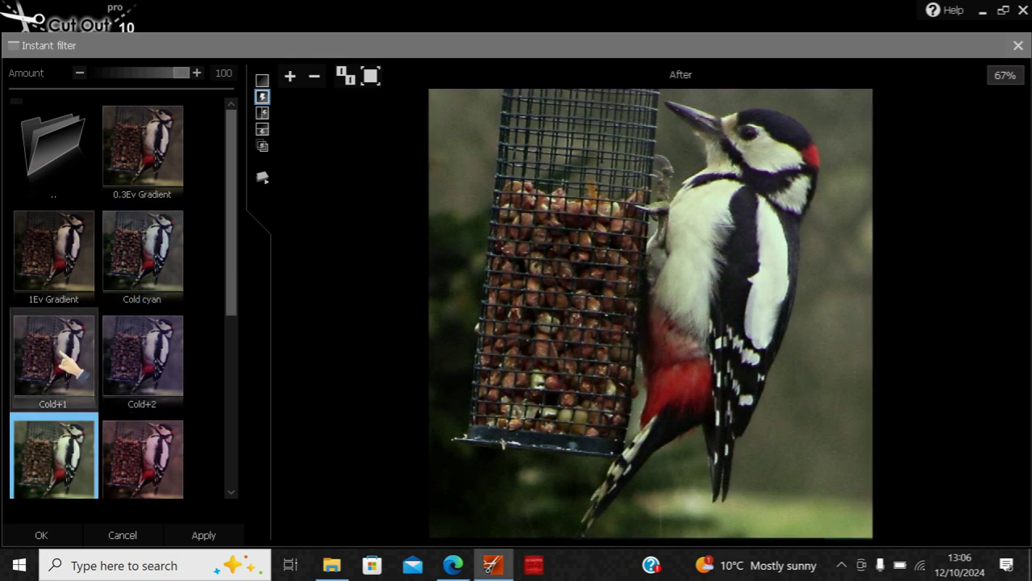
click(71, 284)
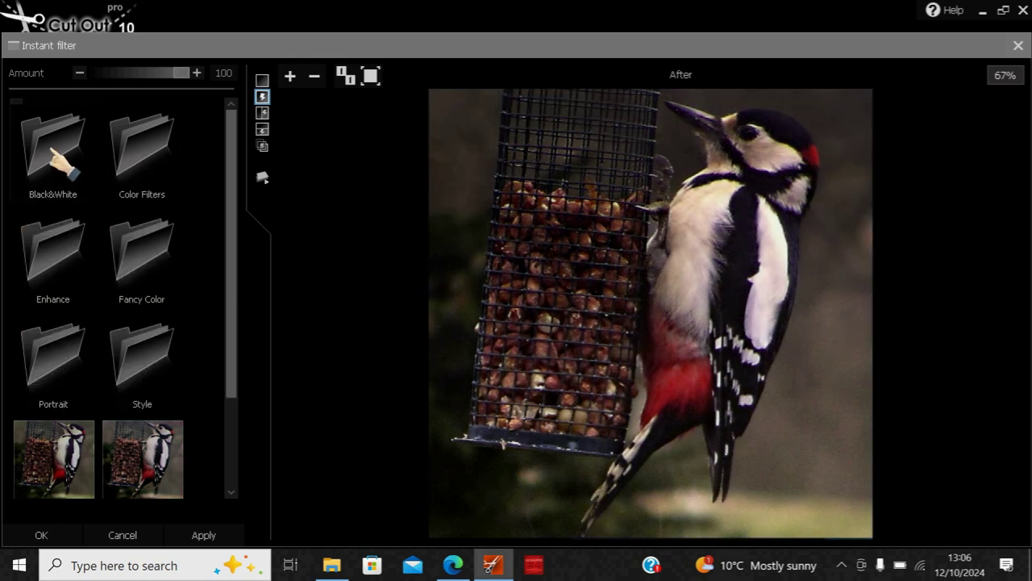
- In the Enhance folder, preview HDR heavy, Vivid color, and finally Vivid color (scene)
click(41, 271)
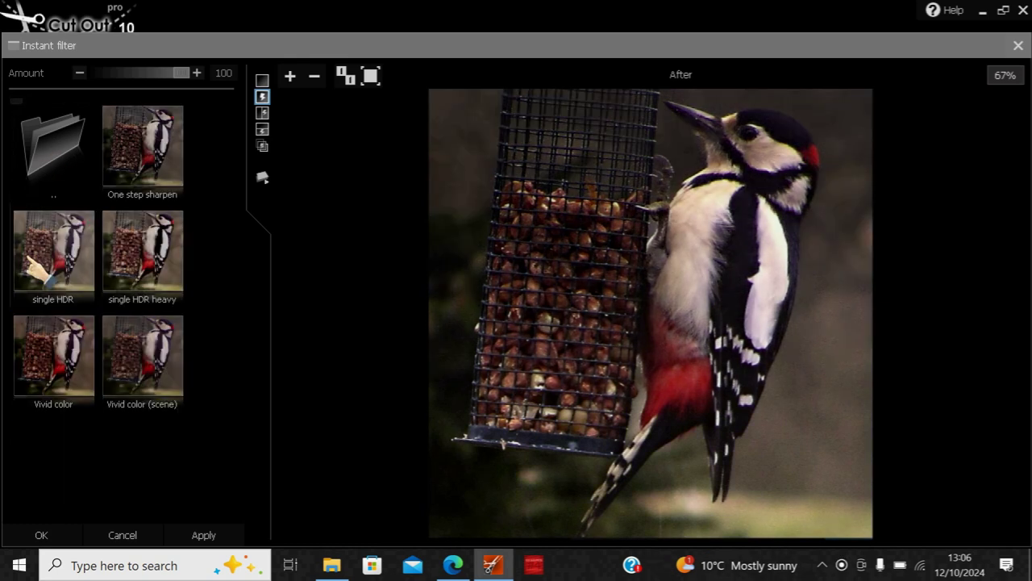
click(145, 264)
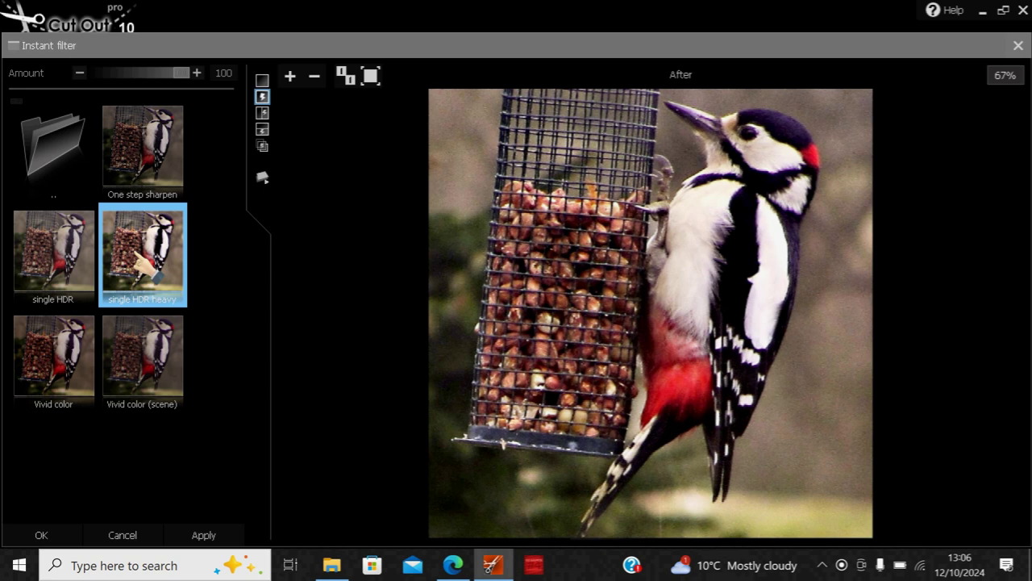
click(75, 346)
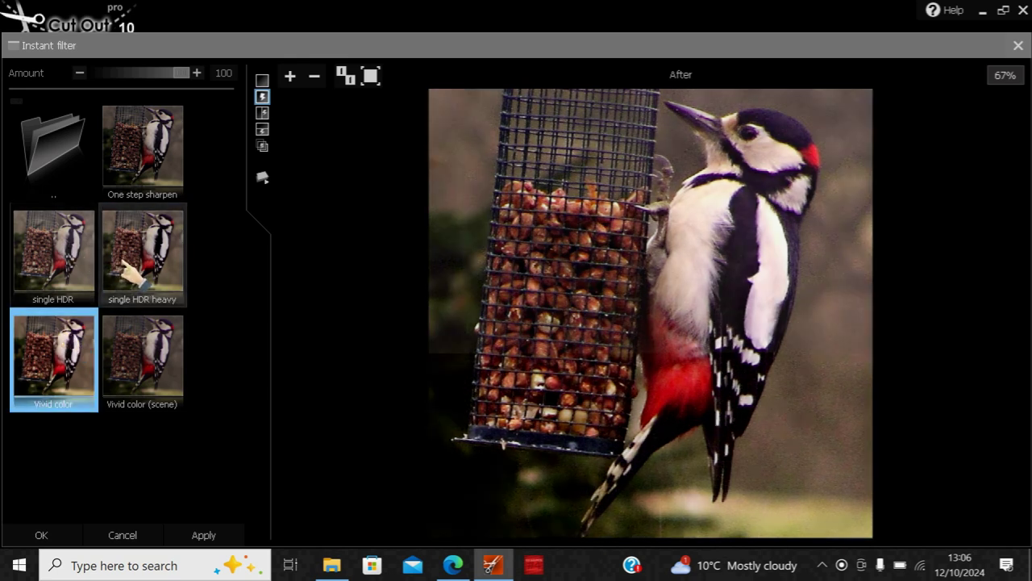
click(133, 367)
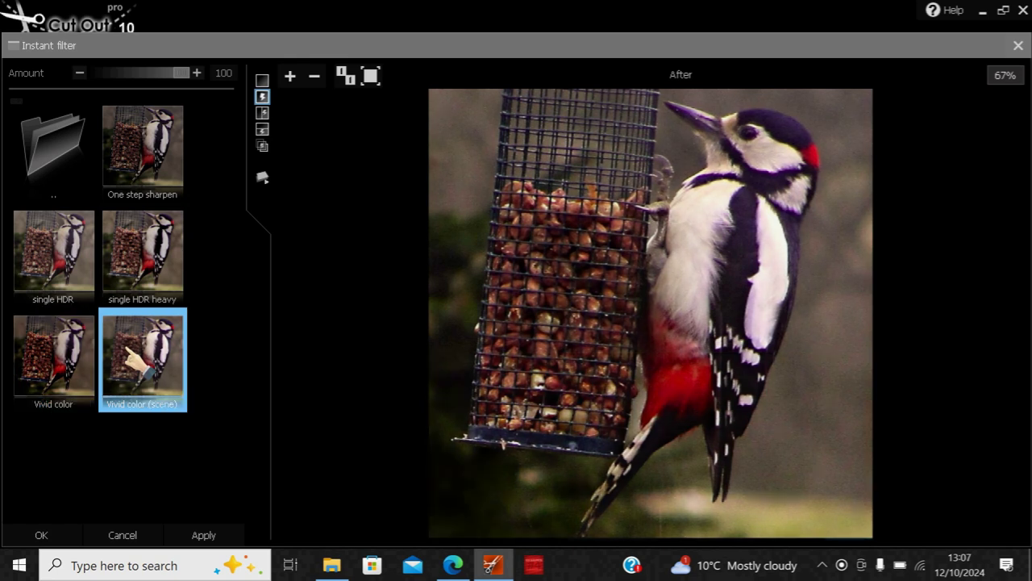
- Cancel the instant filters twice without applying one, then show the Areas panel instead of Layers
click(123, 535)
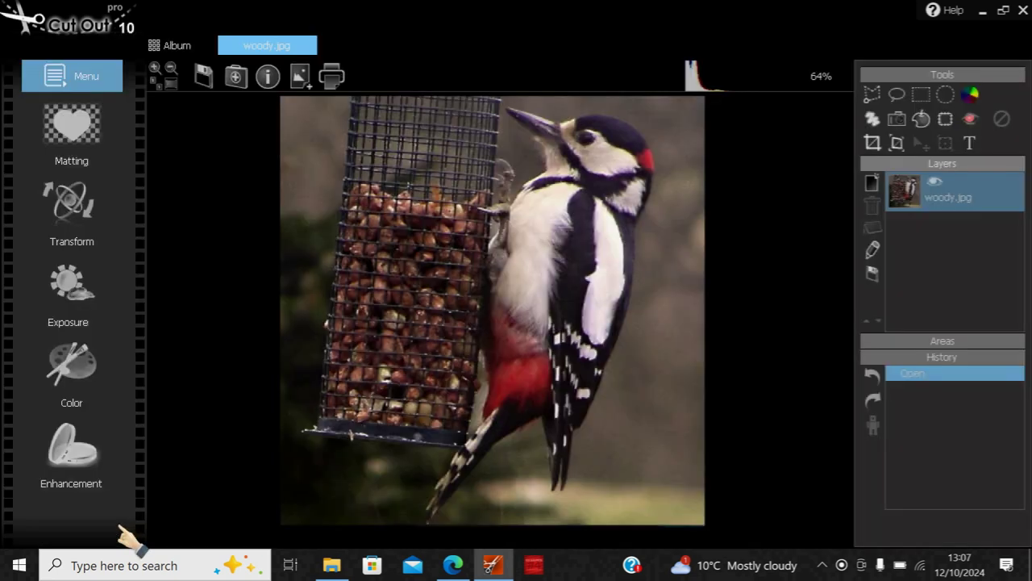
click(93, 473)
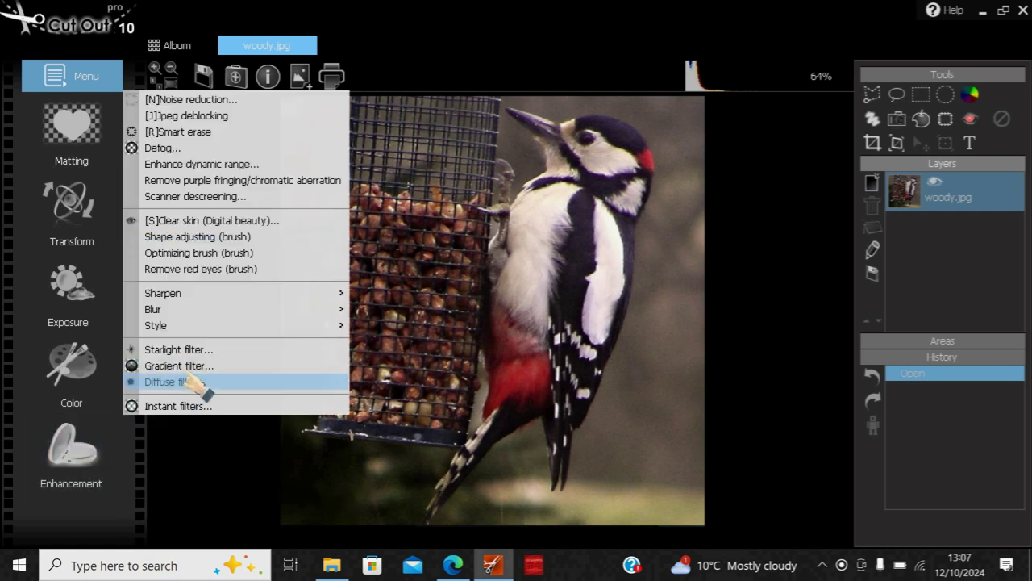
click(194, 406)
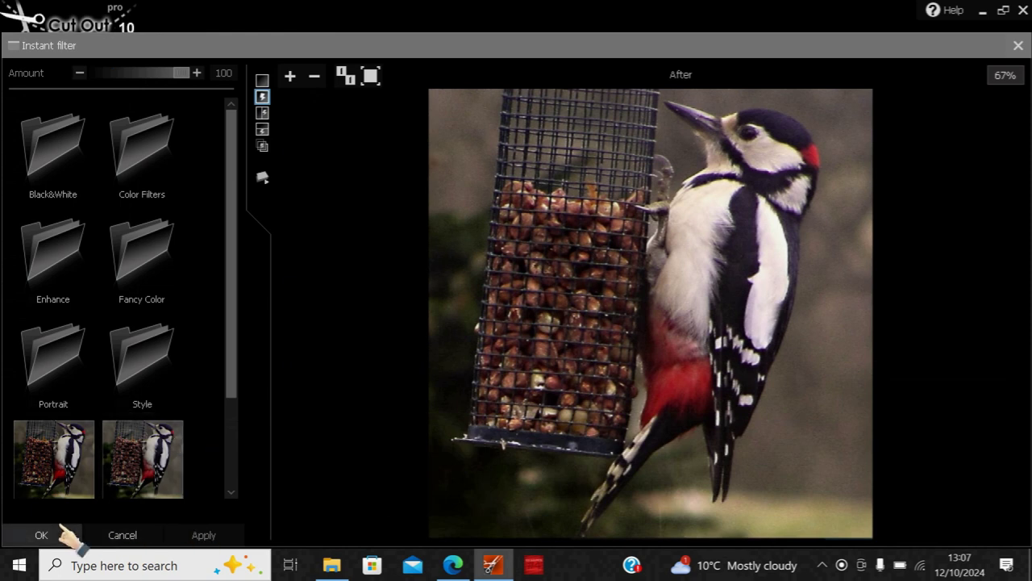
click(121, 534)
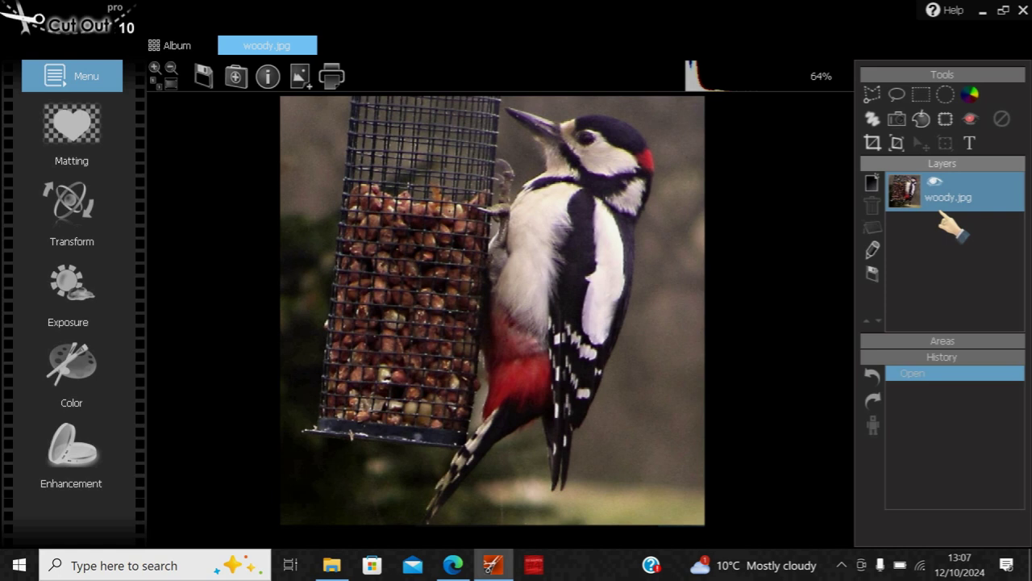
click(917, 341)
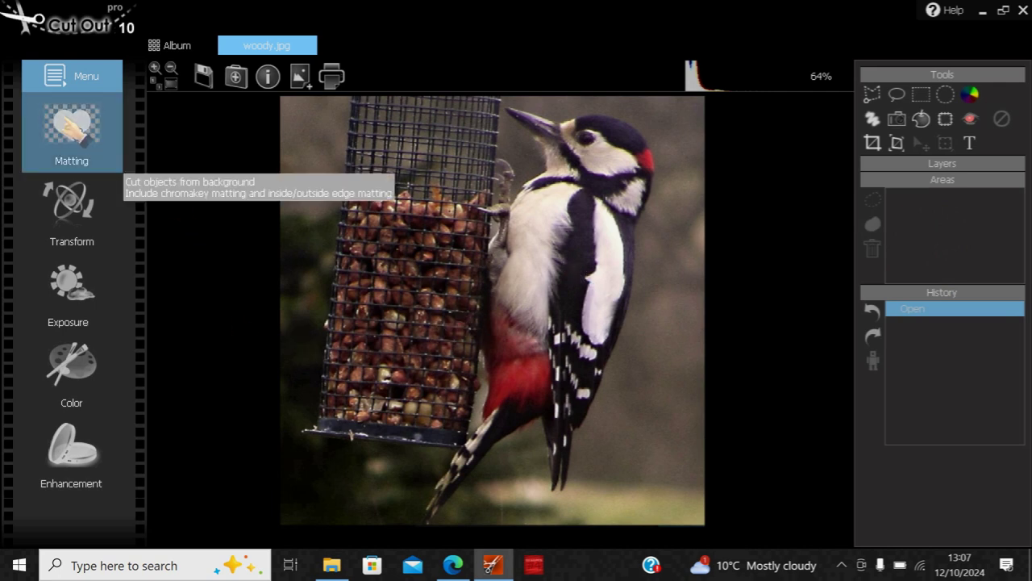
- Start Inside/Outside edge matting on woody.jpg with the Outside free selection lasso active
click(68, 125)
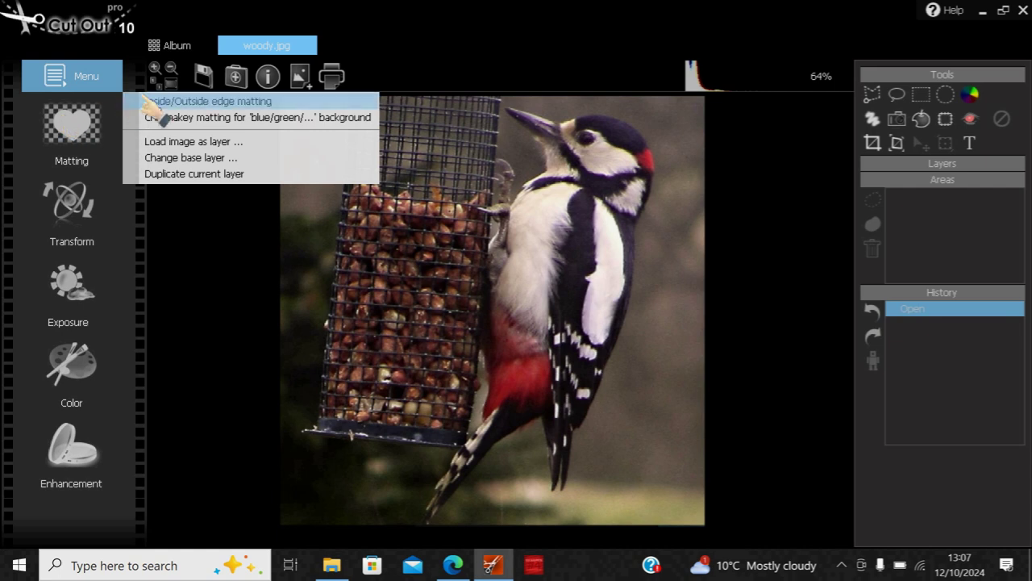
click(154, 102)
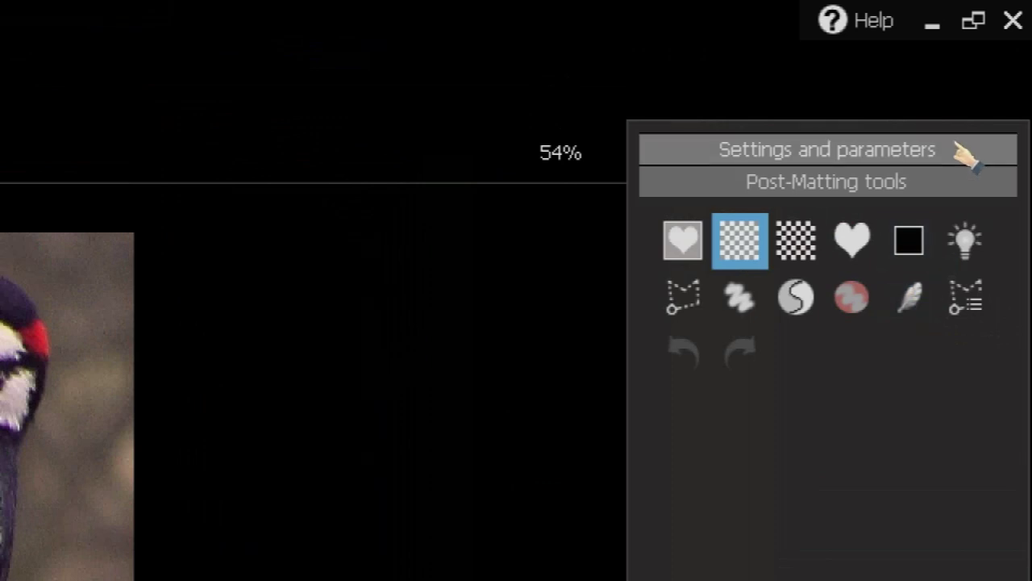
click(964, 153)
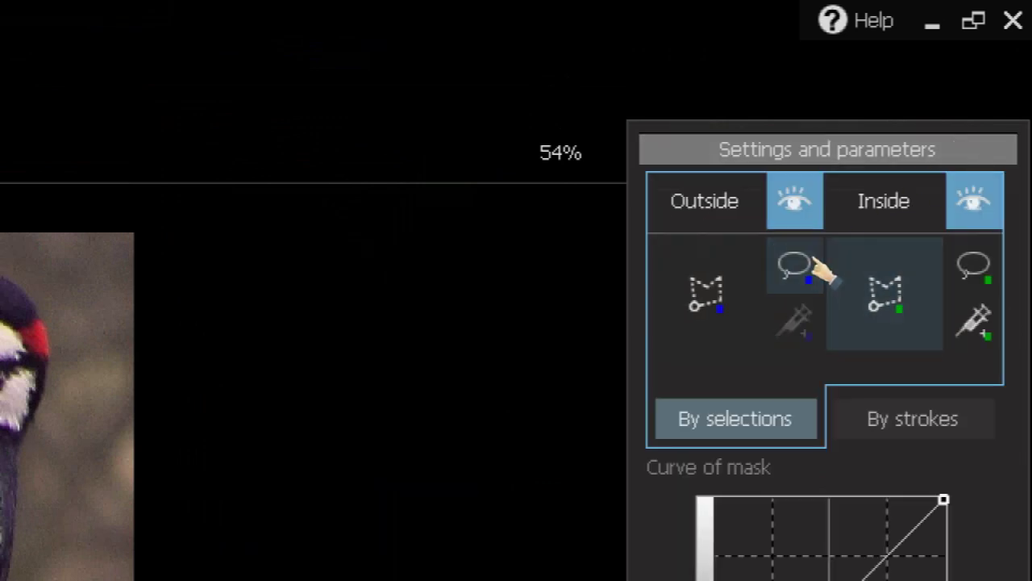
click(804, 263)
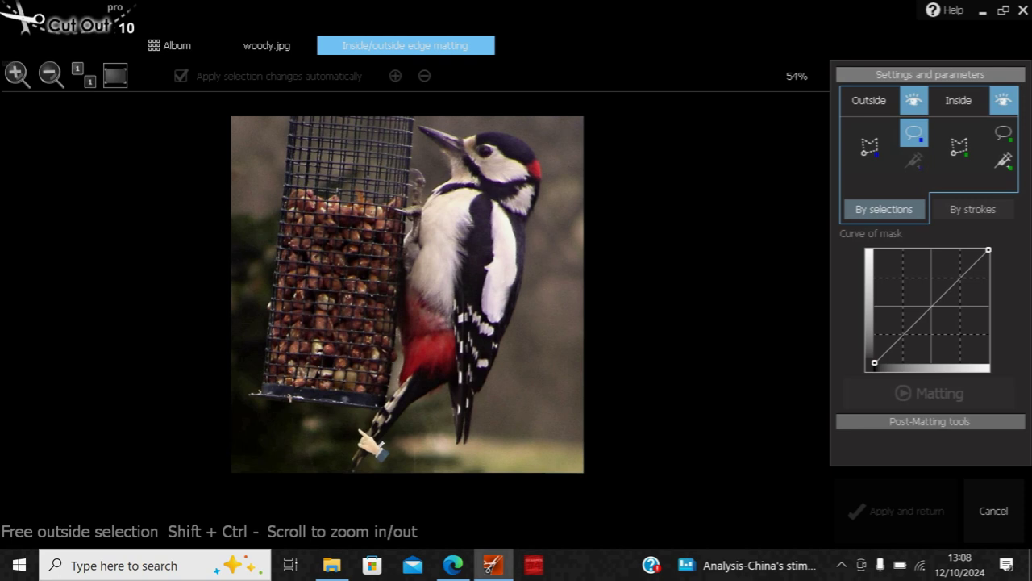
- Trace a freehand outside outline around the woodpecker, then mark the inside area around its tail
mouse_move(393, 379)
mouse_down()
mouse_move(408, 227)
mouse_move(392, 211)
mouse_move(450, 206)
mouse_move(453, 173)
mouse_move(438, 137)
mouse_move(475, 129)
mouse_move(531, 141)
mouse_move(540, 187)
mouse_move(472, 434)
mouse_up()
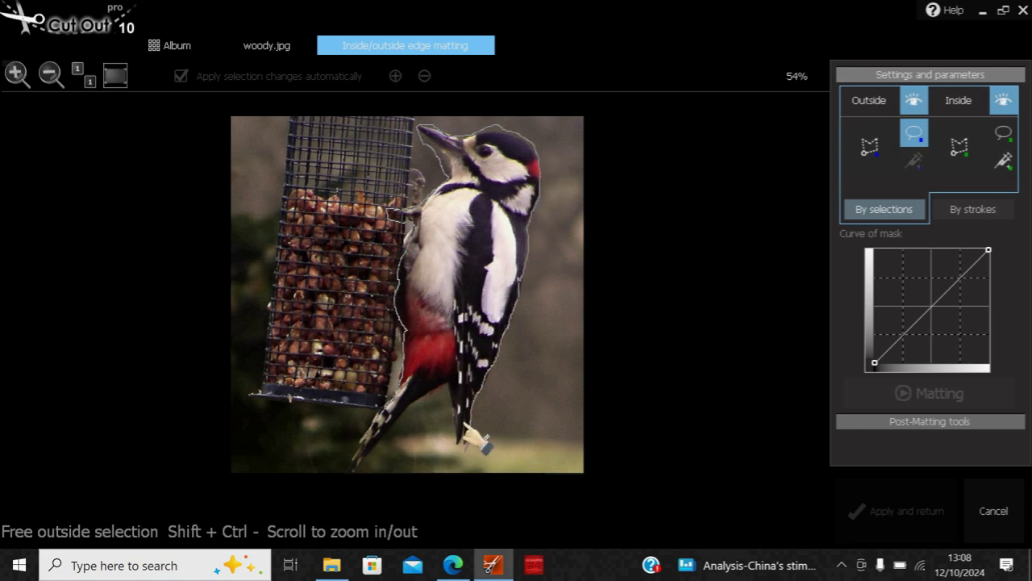
drag(471, 430, 394, 391)
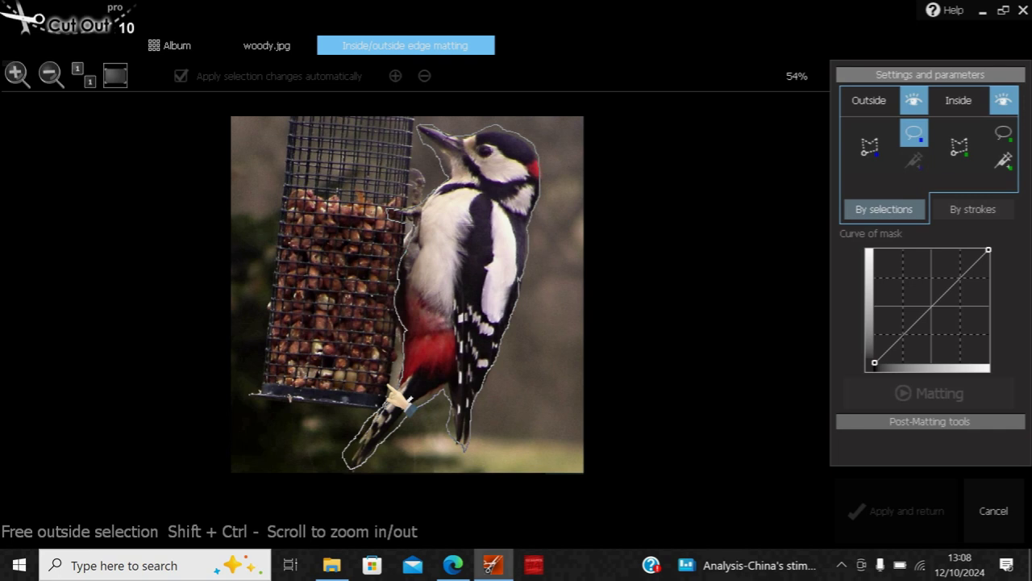
drag(388, 387, 400, 408)
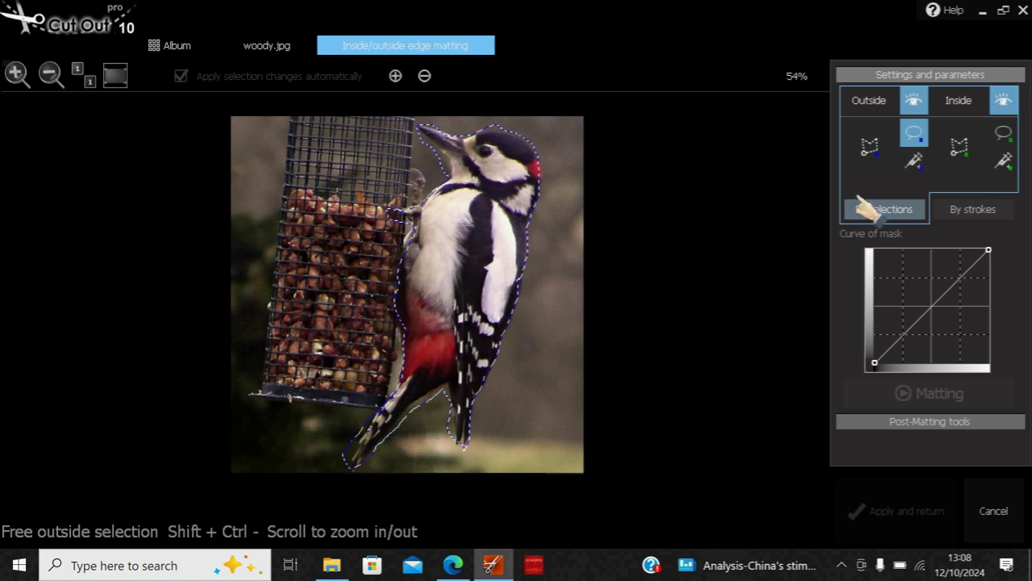
click(1004, 132)
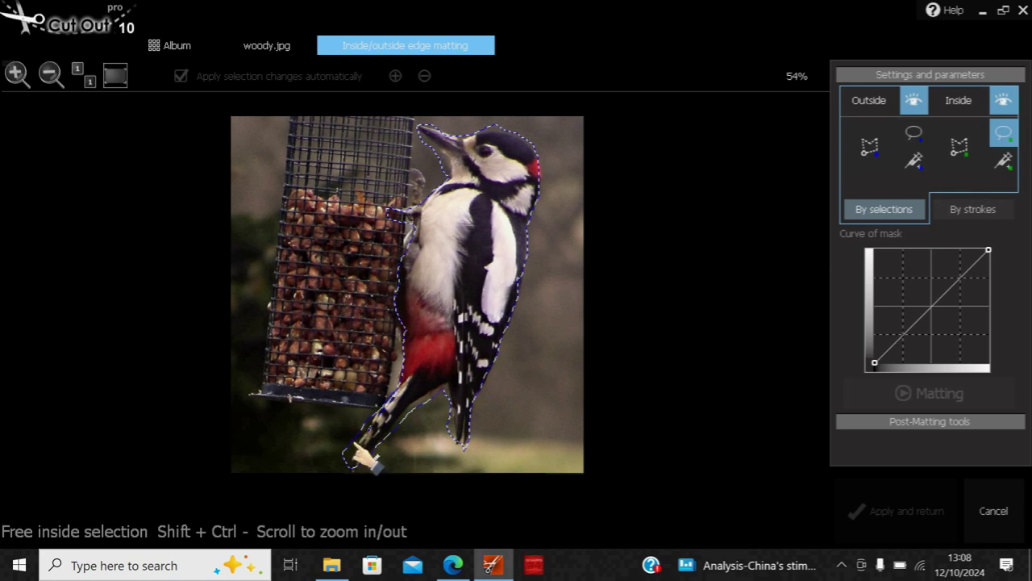
mouse_move(360, 460)
mouse_down()
mouse_move(399, 374)
mouse_move(412, 322)
mouse_move(409, 223)
mouse_move(430, 177)
mouse_move(450, 164)
mouse_move(442, 136)
mouse_move(426, 127)
mouse_move(534, 164)
mouse_move(542, 194)
mouse_move(531, 234)
mouse_move(518, 222)
mouse_move(489, 259)
mouse_move(478, 358)
mouse_move(459, 388)
mouse_move(371, 433)
mouse_move(367, 460)
mouse_up()
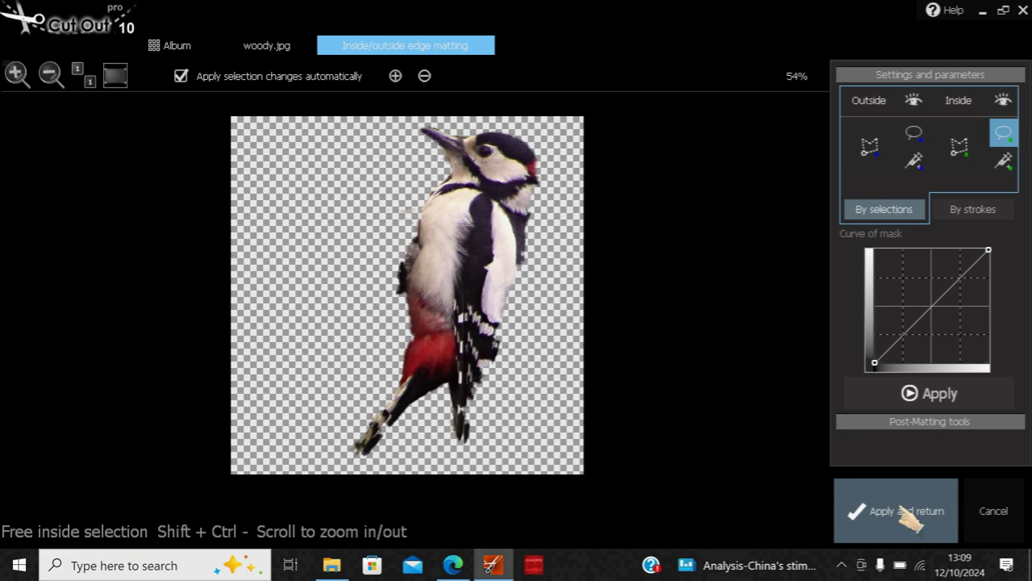
- Cancel the edge matting and confirm discarding all matting results
click(976, 506)
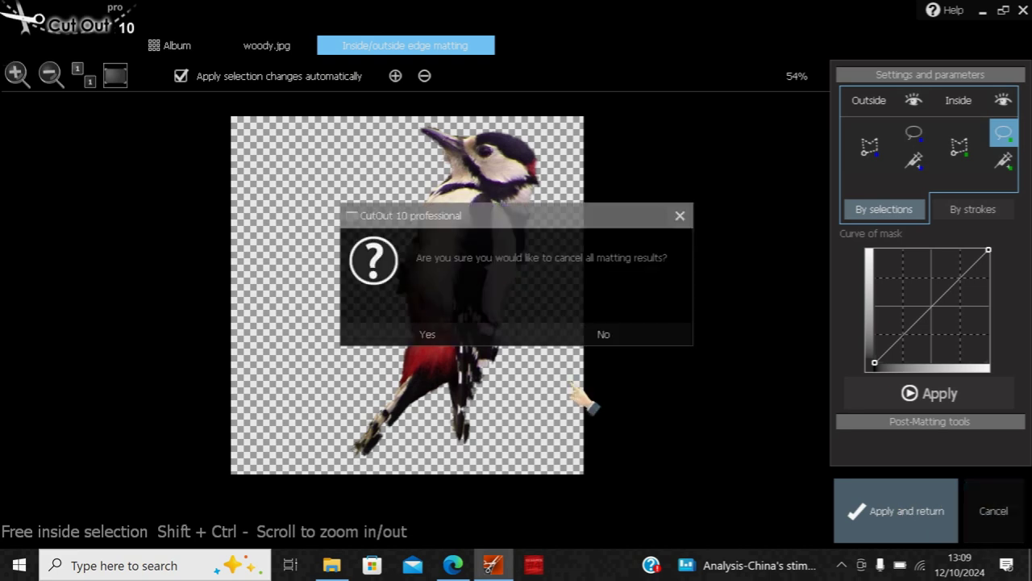
click(429, 331)
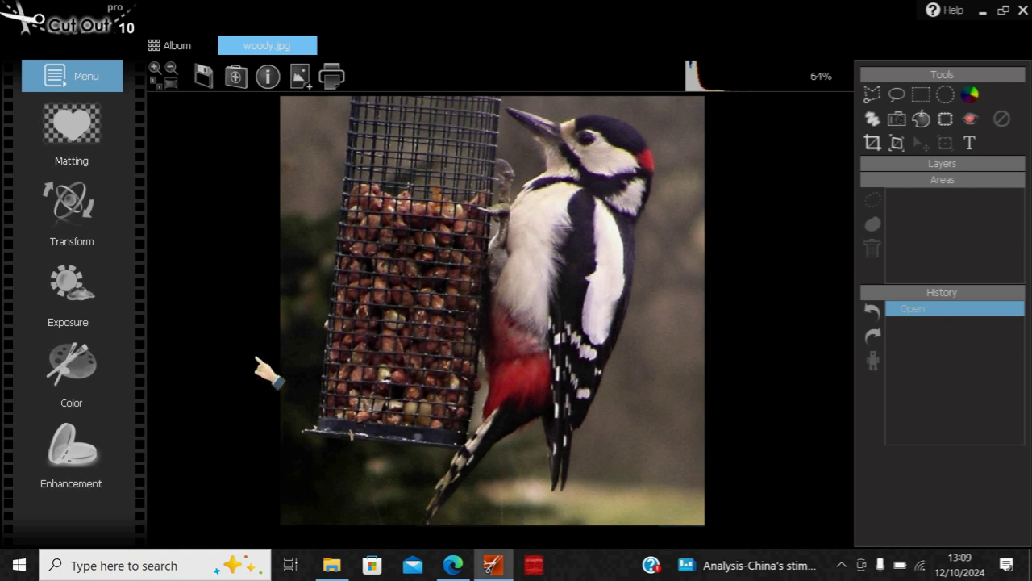
- Reopen the Enhancement instant filters and expand the Style filter group
click(81, 466)
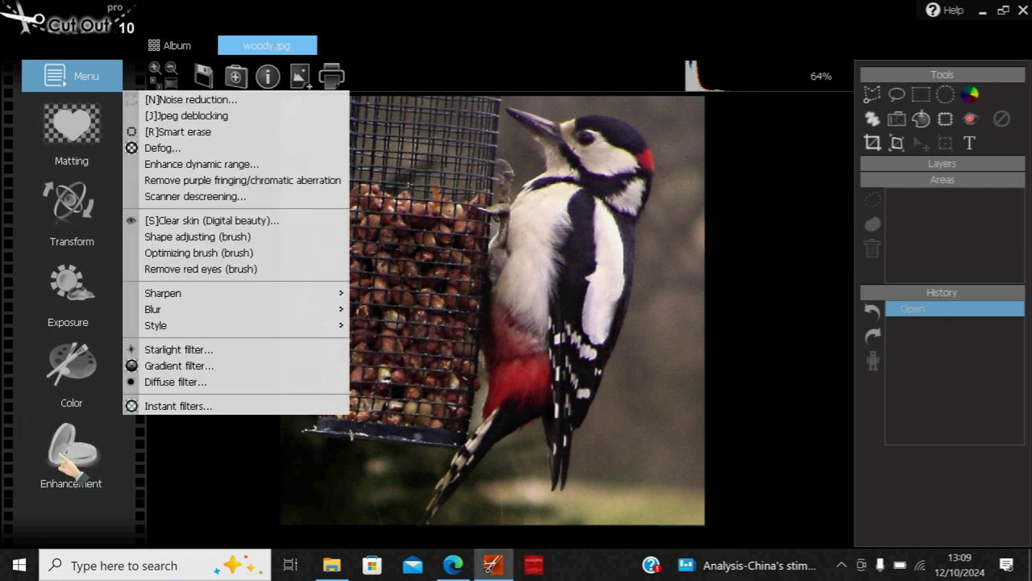
click(150, 401)
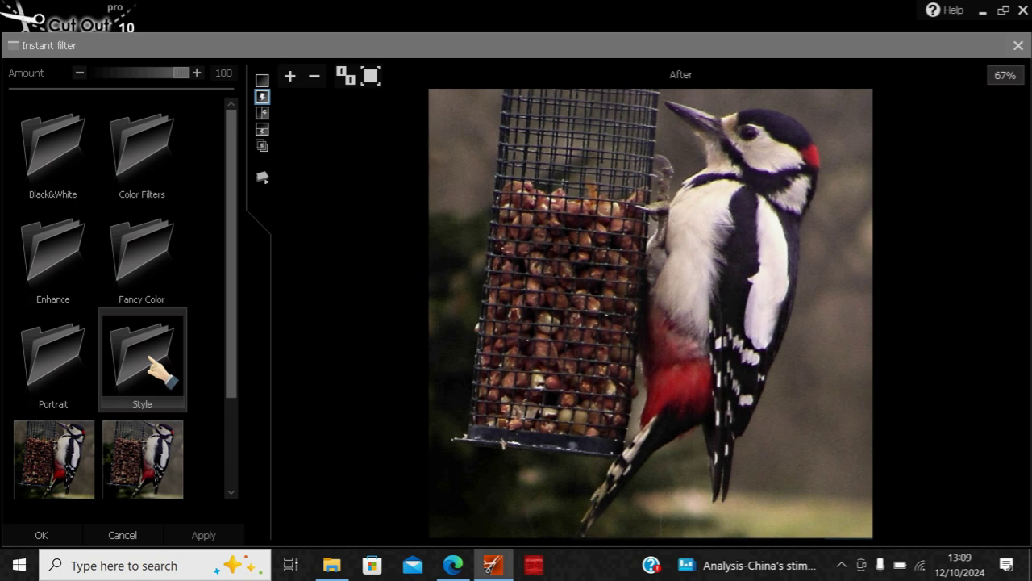
click(154, 372)
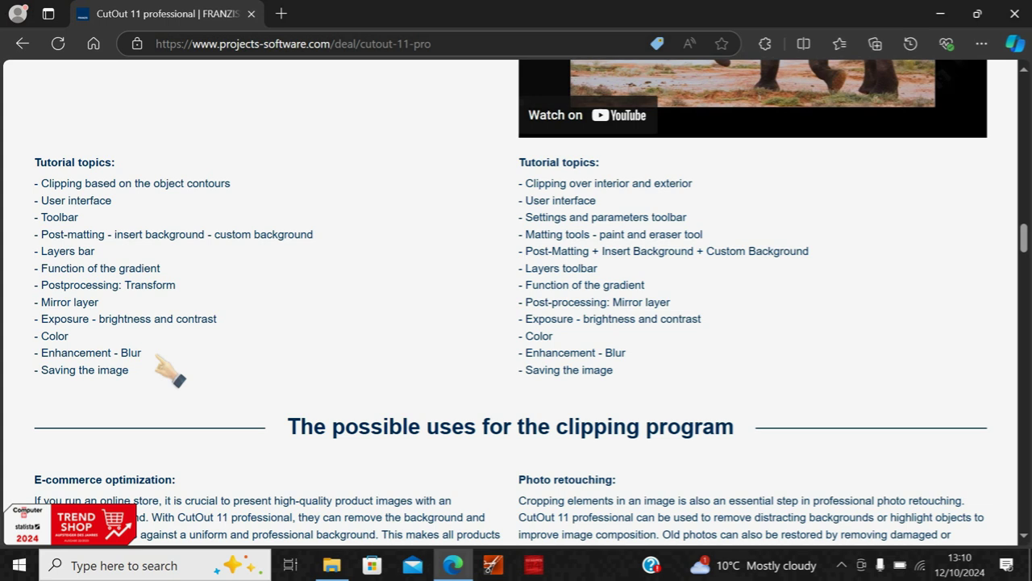
- Scroll up the CutOut 11 professional page to the $20.00 price and BUY NOW button
scroll(214, 256, up, 8)
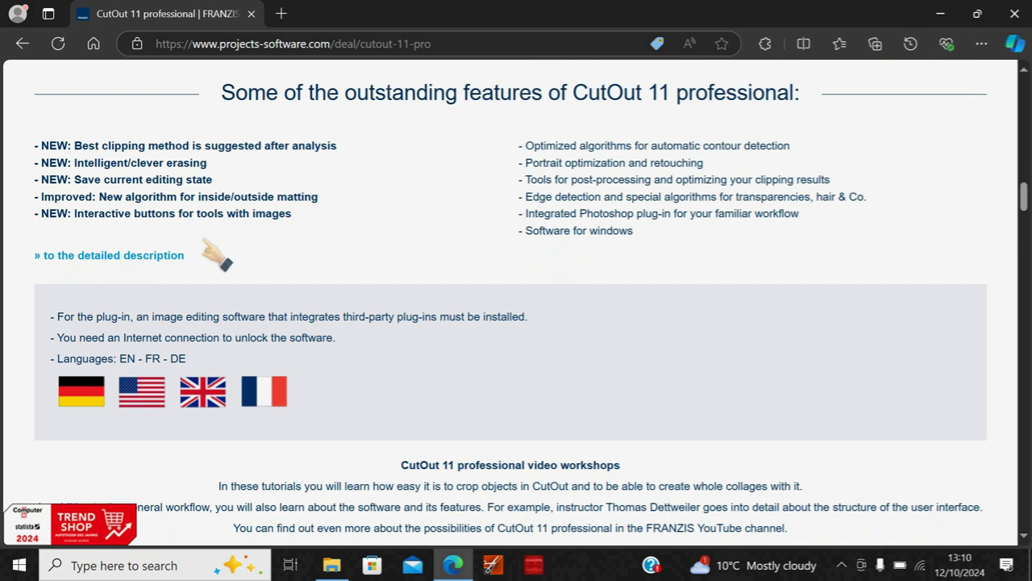
scroll(214, 257, up, 10)
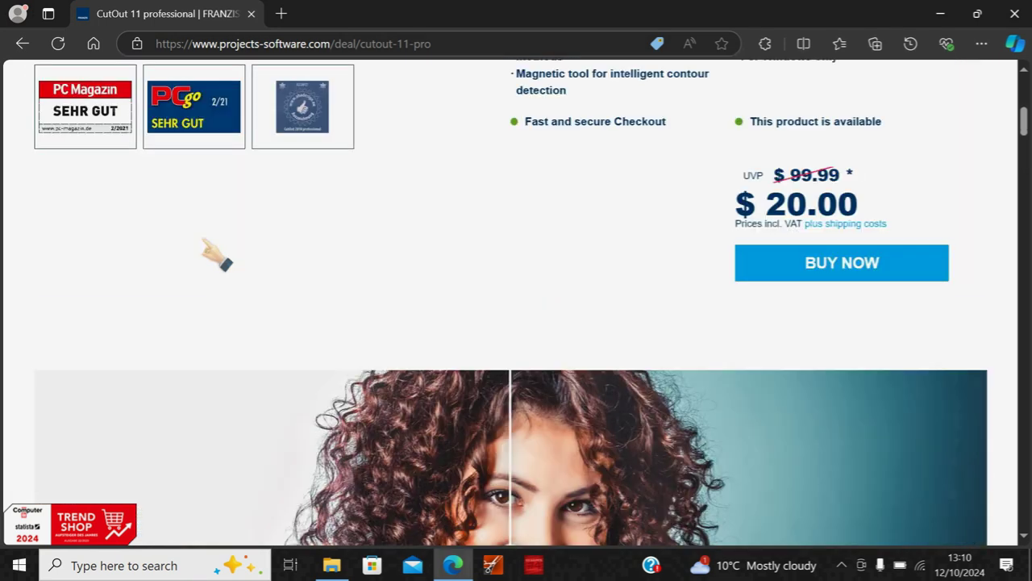
scroll(214, 257, up, 1)
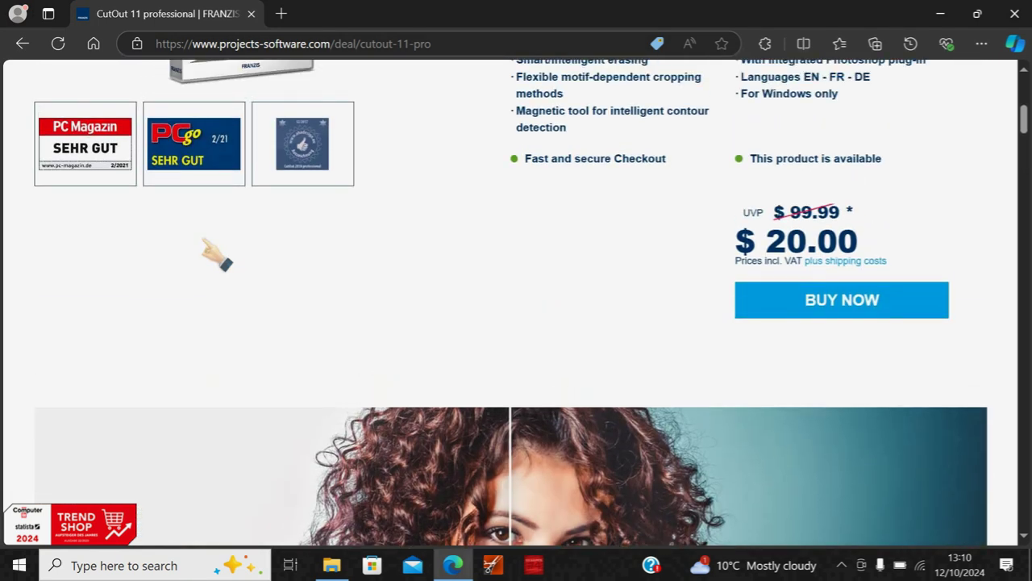